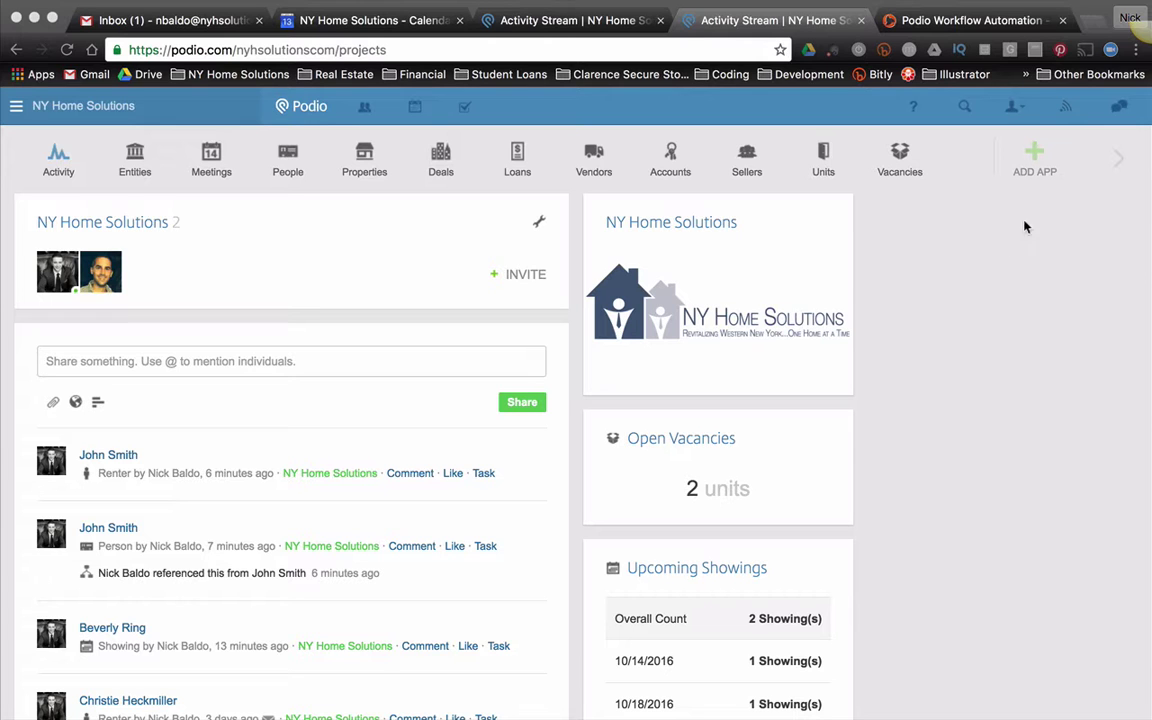
Step: Open the Showings app in the NY Home Solutions workspace and start a new showing
{"action": "left_click", "coordinate": [1118, 160]}
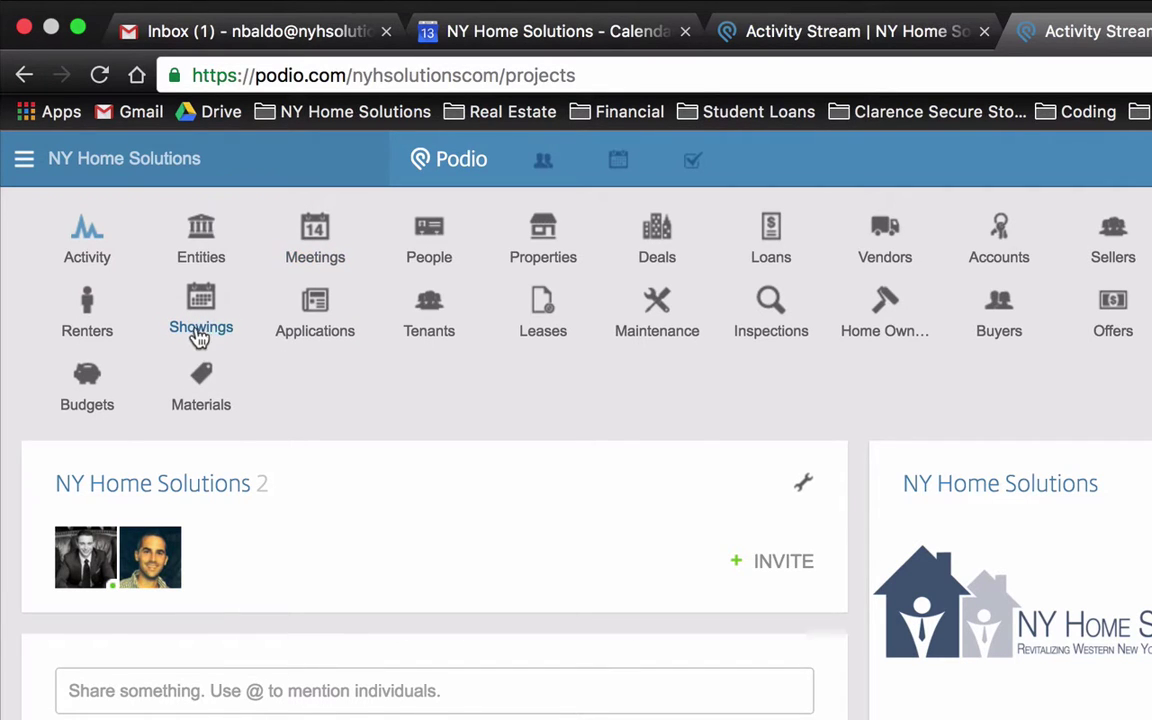
{"action": "left_click", "coordinate": [216, 309]}
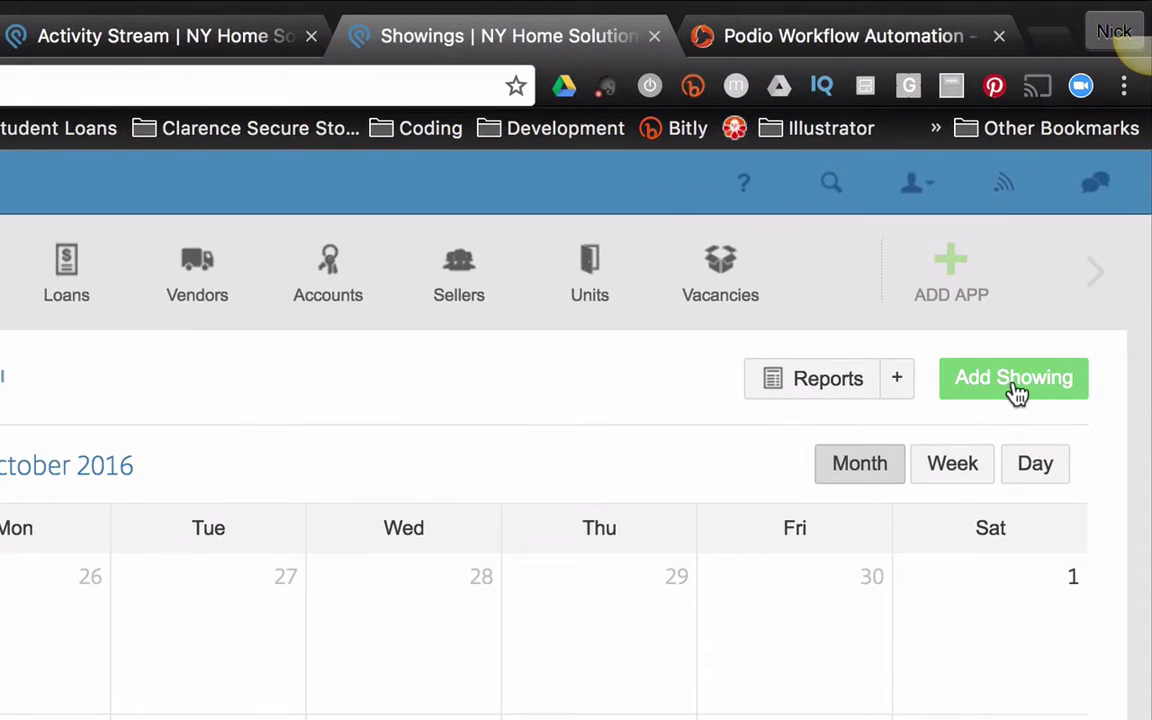
{"action": "left_click", "coordinate": [1073, 227]}
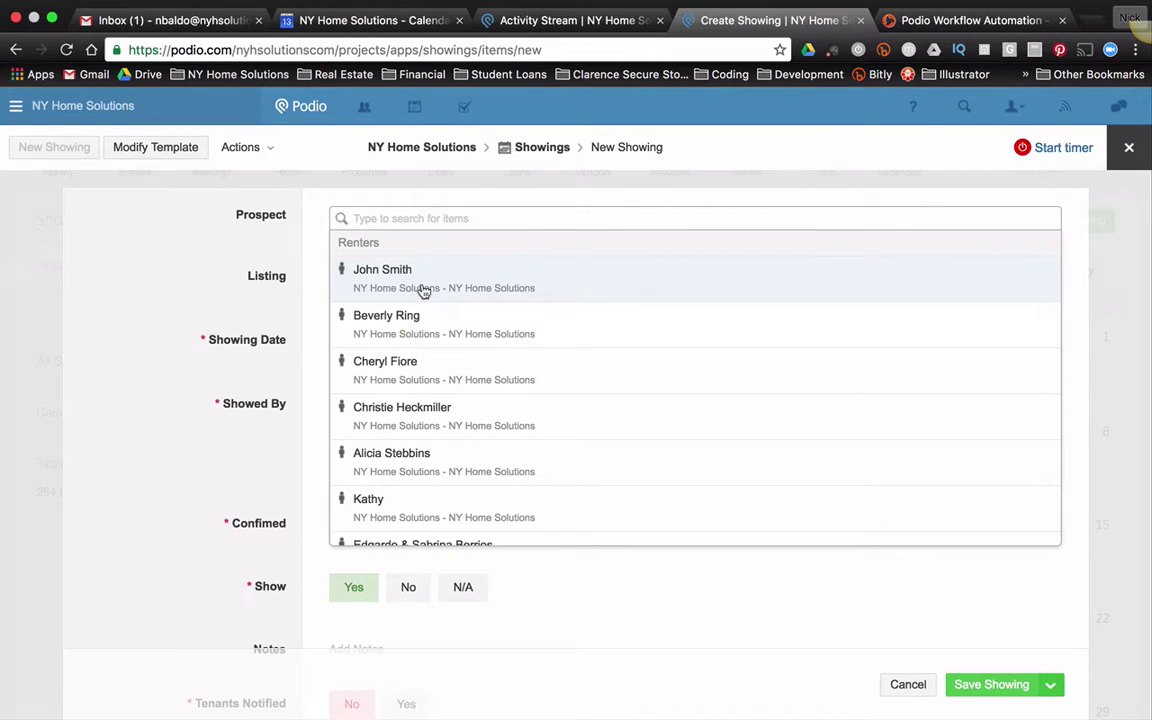
Step: Choose the most recently added renter as the prospect and 122 Buffalo - Lower Fall 2016 as the listing
{"action": "left_click", "coordinate": [424, 291]}
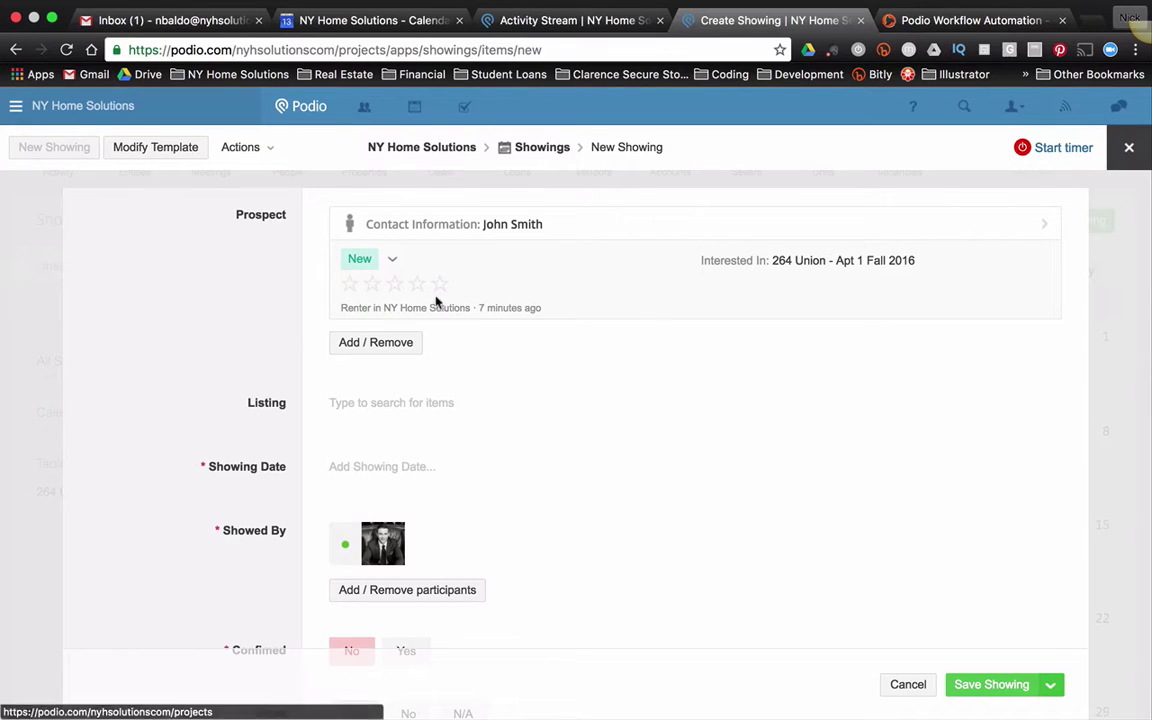
{"action": "left_click", "coordinate": [383, 405]}
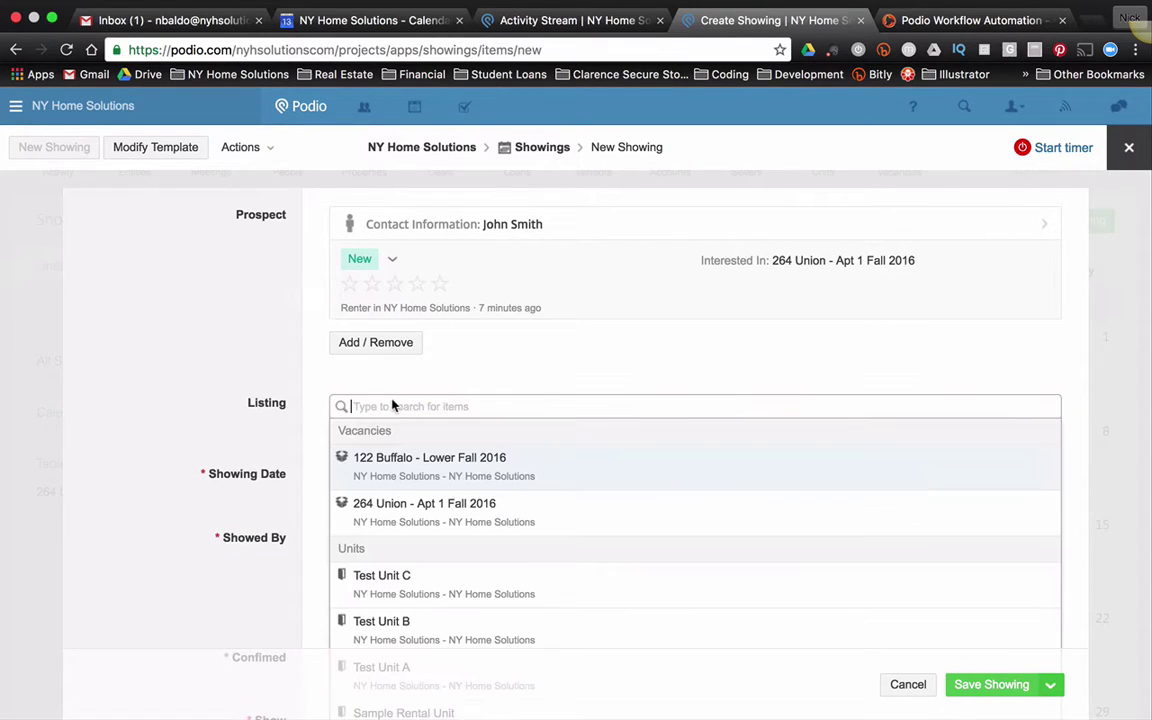
{"action": "left_click", "coordinate": [450, 476]}
Step: Set the showing date to 10/17/2016, from 09:00 AM to 09:30 AM
{"action": "scroll", "coordinate": [254, 474], "scroll_direction": "down", "scroll_amount": 3}
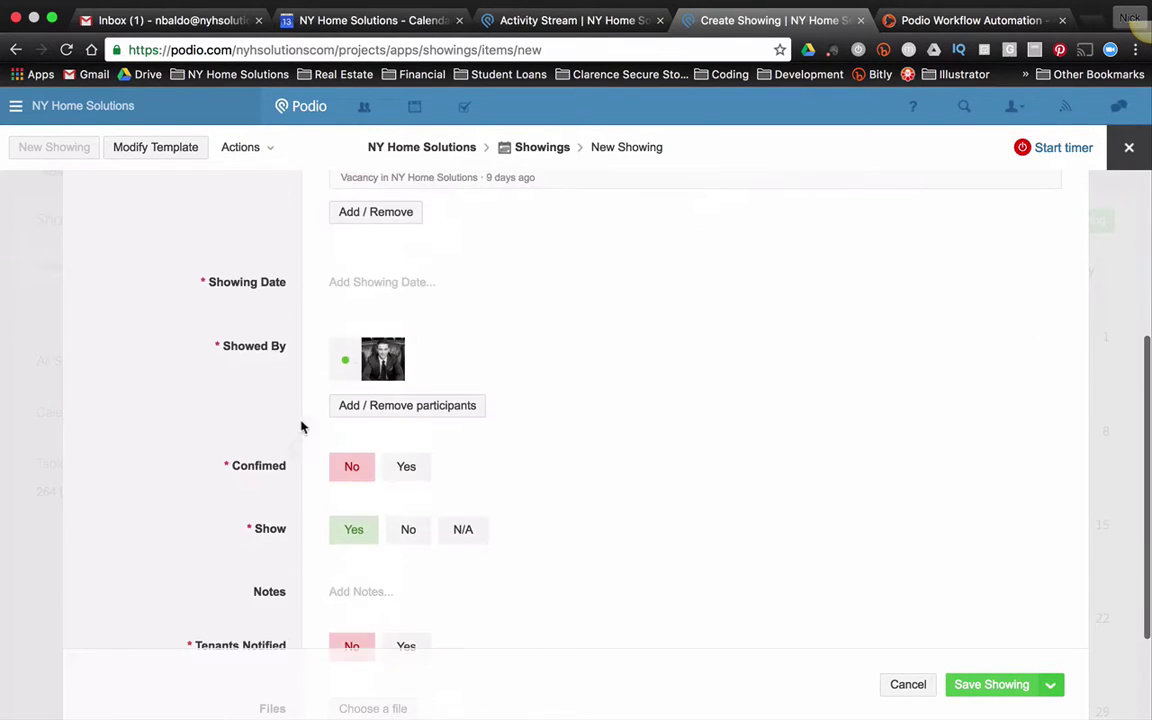
{"action": "left_click", "coordinate": [390, 288]}
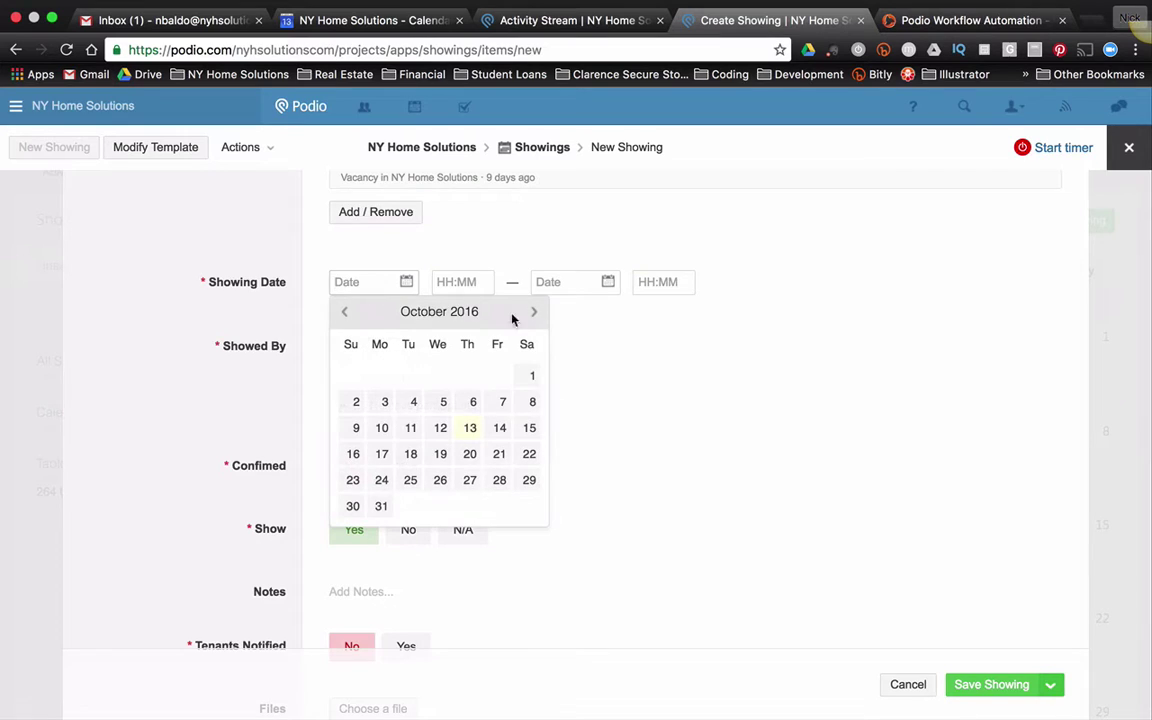
{"action": "left_click", "coordinate": [381, 454]}
{"action": "type", "text": "9:00 PM"}
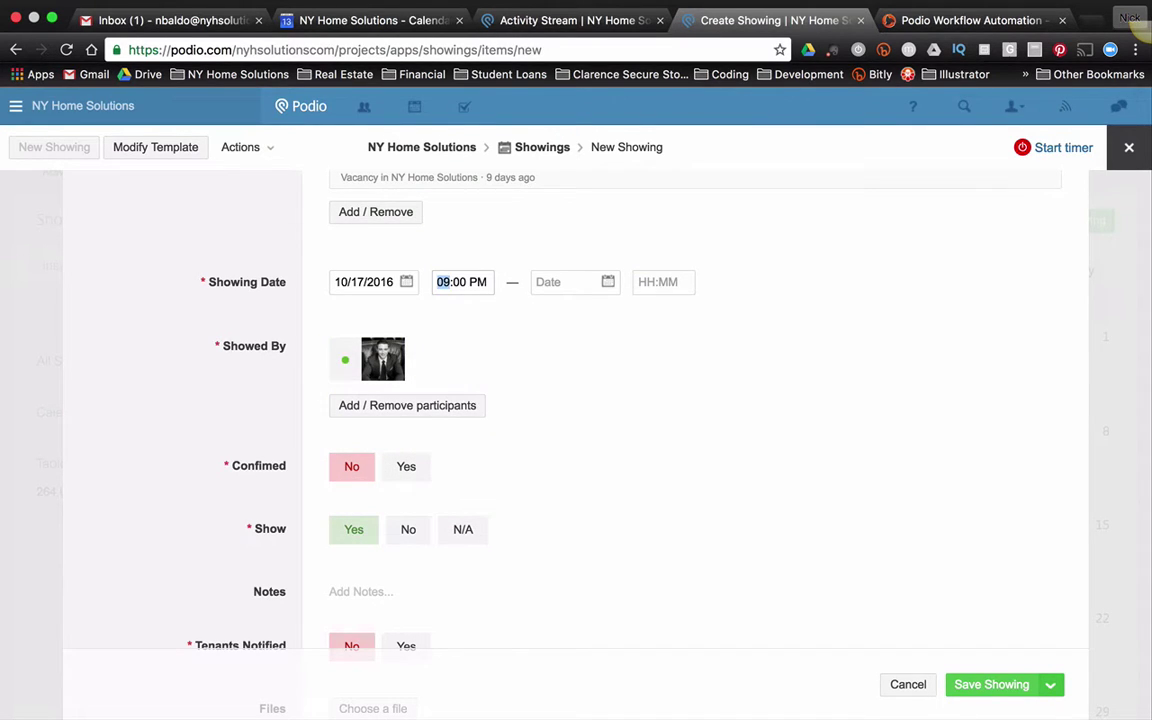
{"action": "type", "text": "00a"}
{"action": "key", "text": "Tab"}
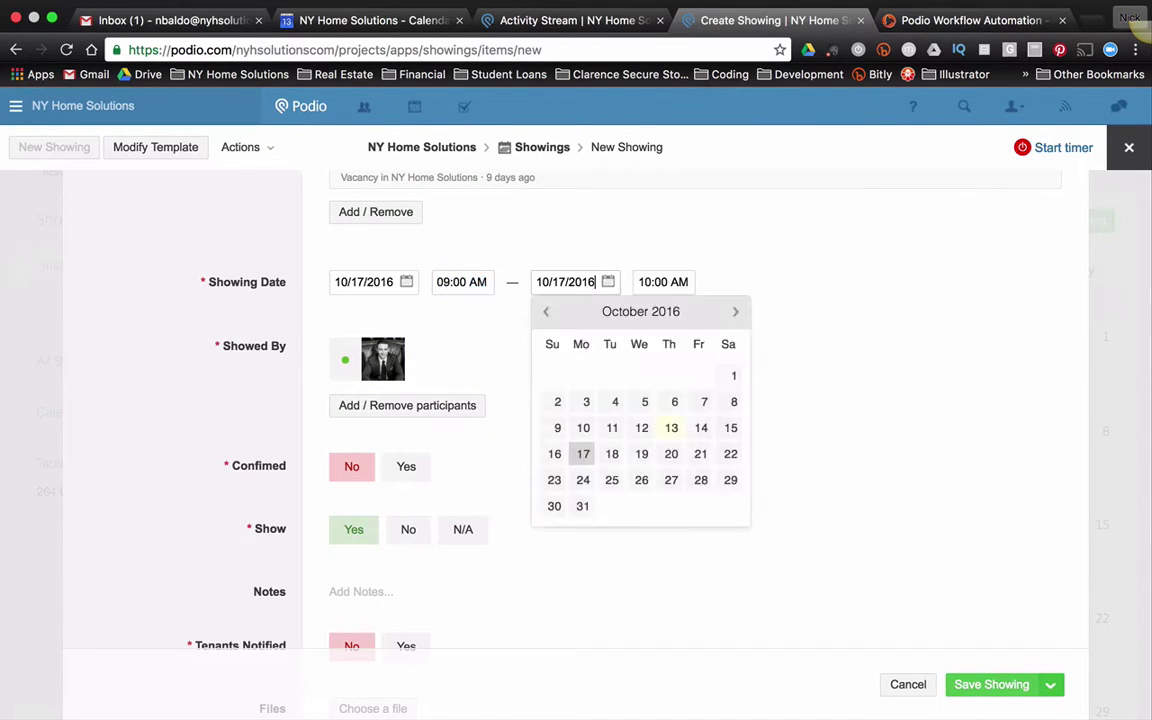
{"action": "key", "text": "Tab"}
{"action": "type", "text": "900"}
{"action": "key", "text": "Left"}
{"action": "type", "text": "30"}
{"action": "left_click", "coordinate": [476, 334]}
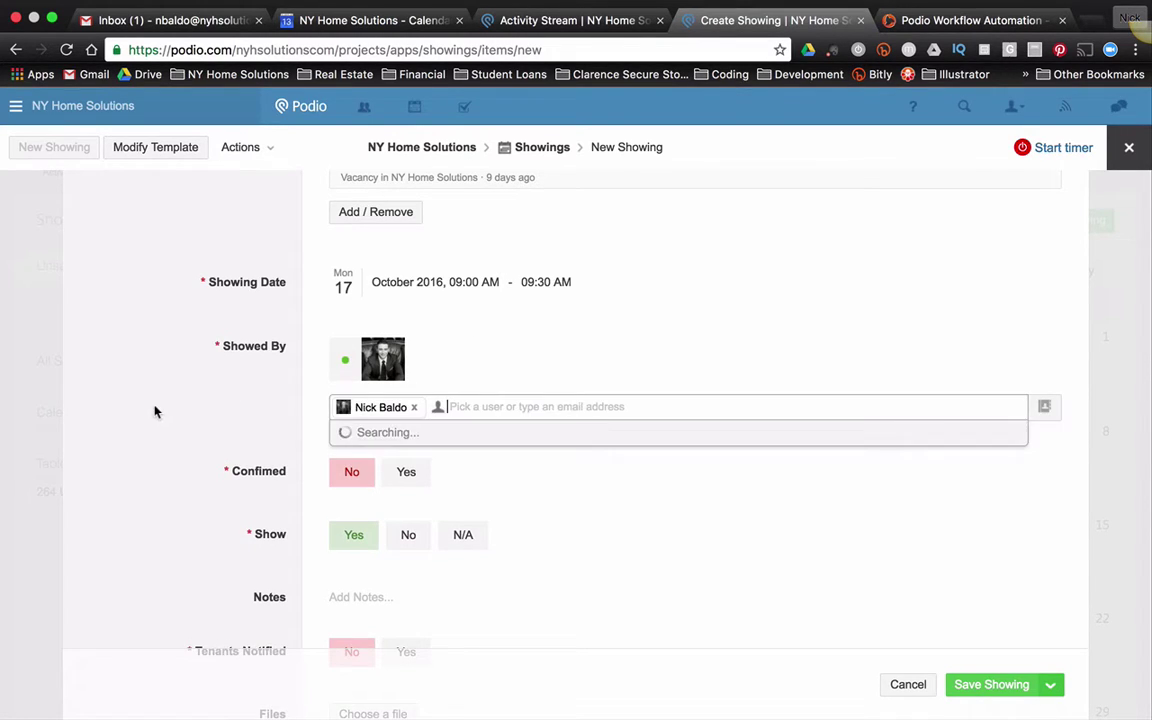
{"action": "left_click", "coordinate": [154, 411]}
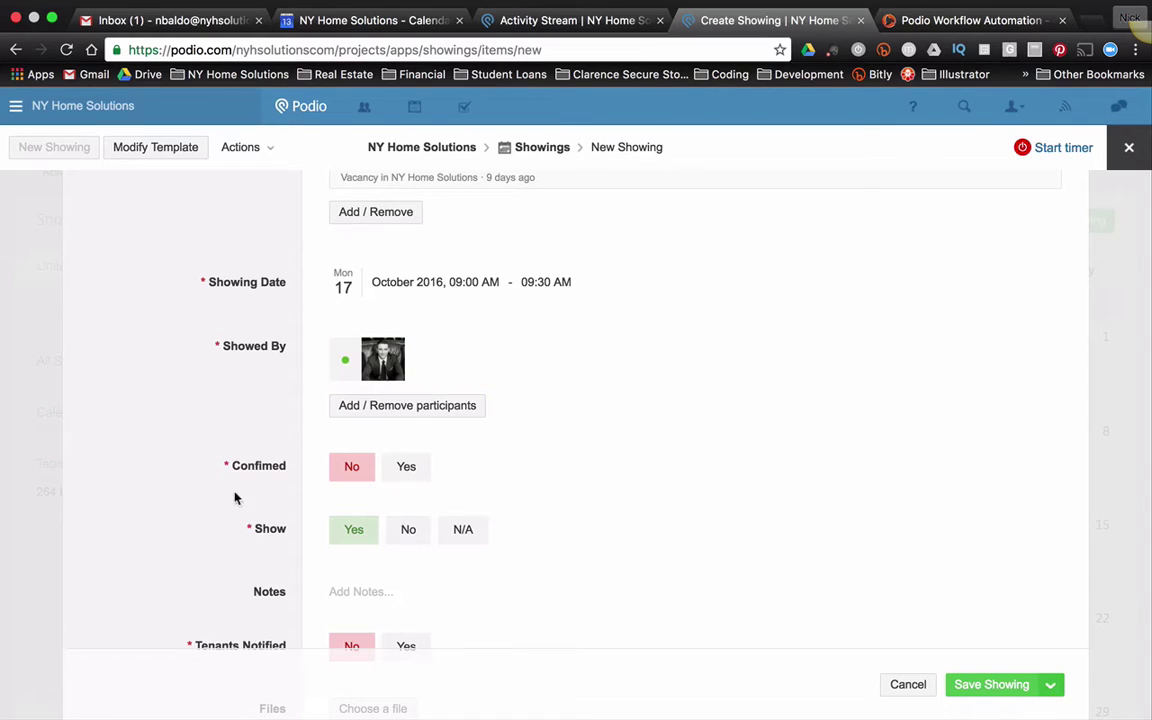
Step: Review the remaining showing fields, save the showing, and return to the Showings calendar
{"action": "scroll", "coordinate": [244, 540], "scroll_direction": "down", "scroll_amount": 2}
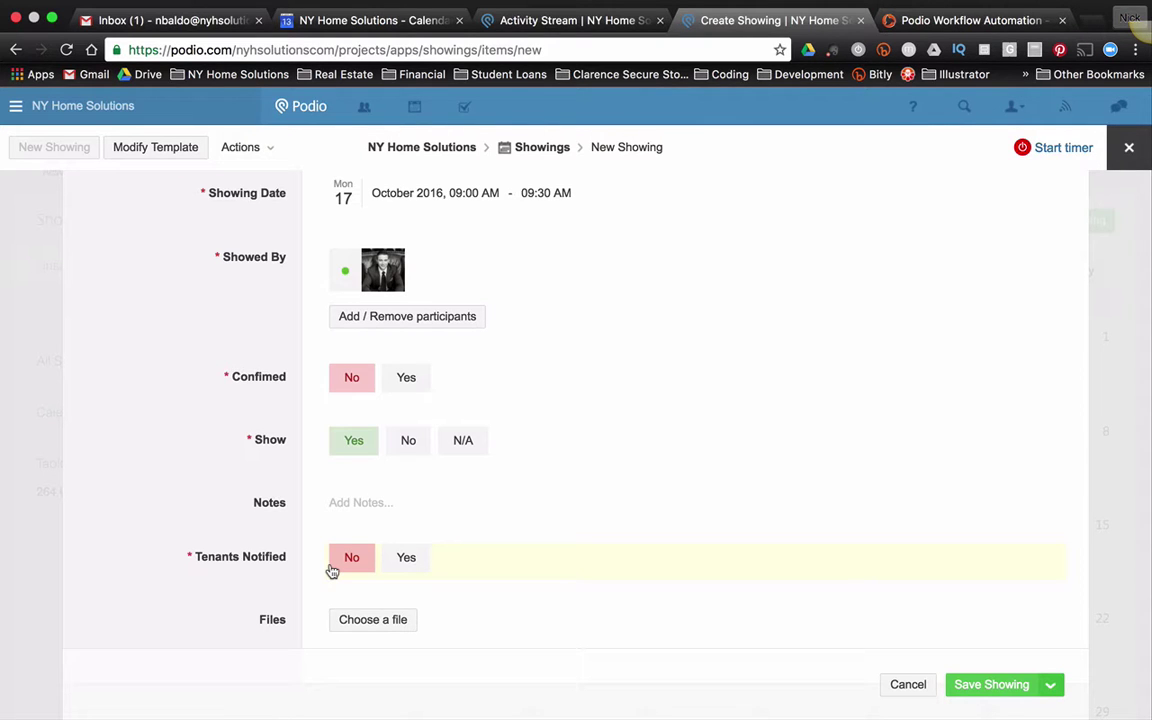
{"action": "scroll", "coordinate": [332, 571], "scroll_direction": "up", "scroll_amount": 4}
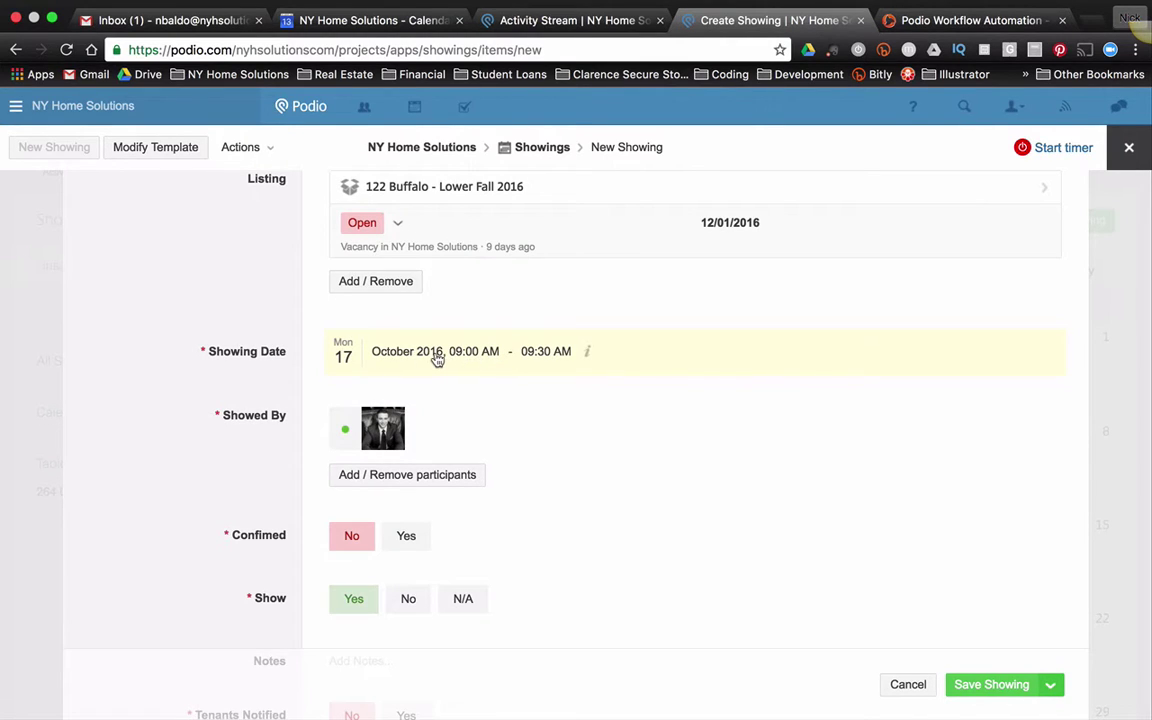
{"action": "scroll", "coordinate": [373, 455], "scroll_direction": "down", "scroll_amount": 2}
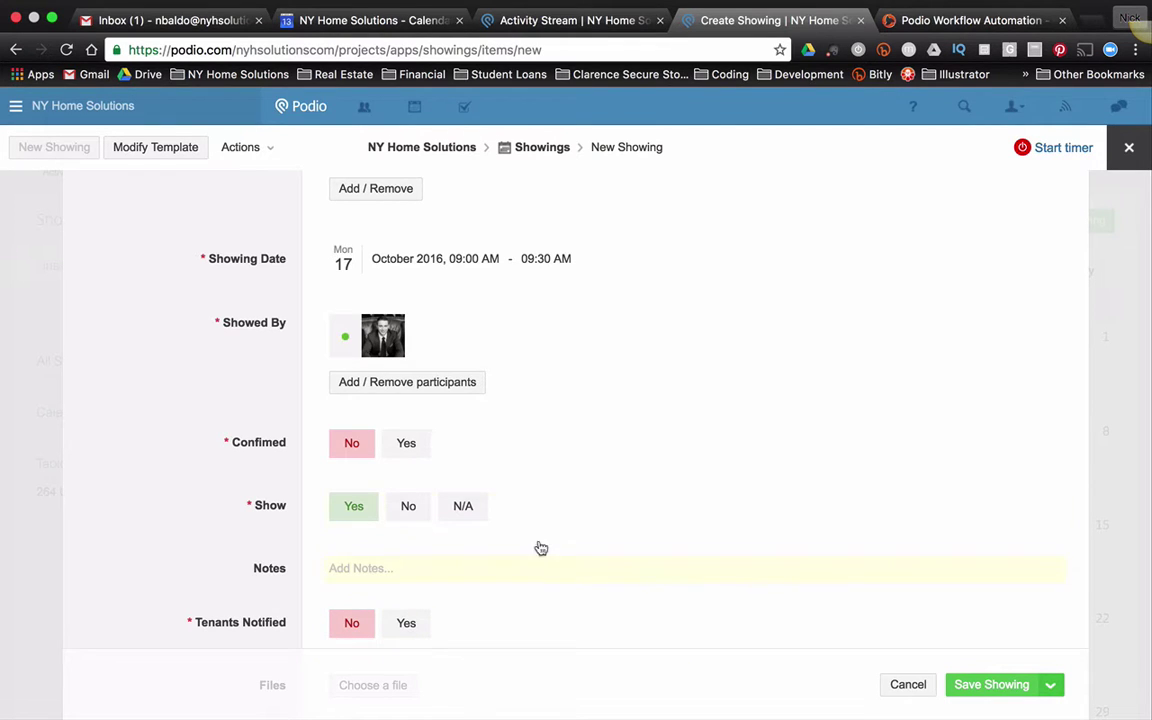
{"action": "scroll", "coordinate": [481, 525], "scroll_direction": "up", "scroll_amount": 5}
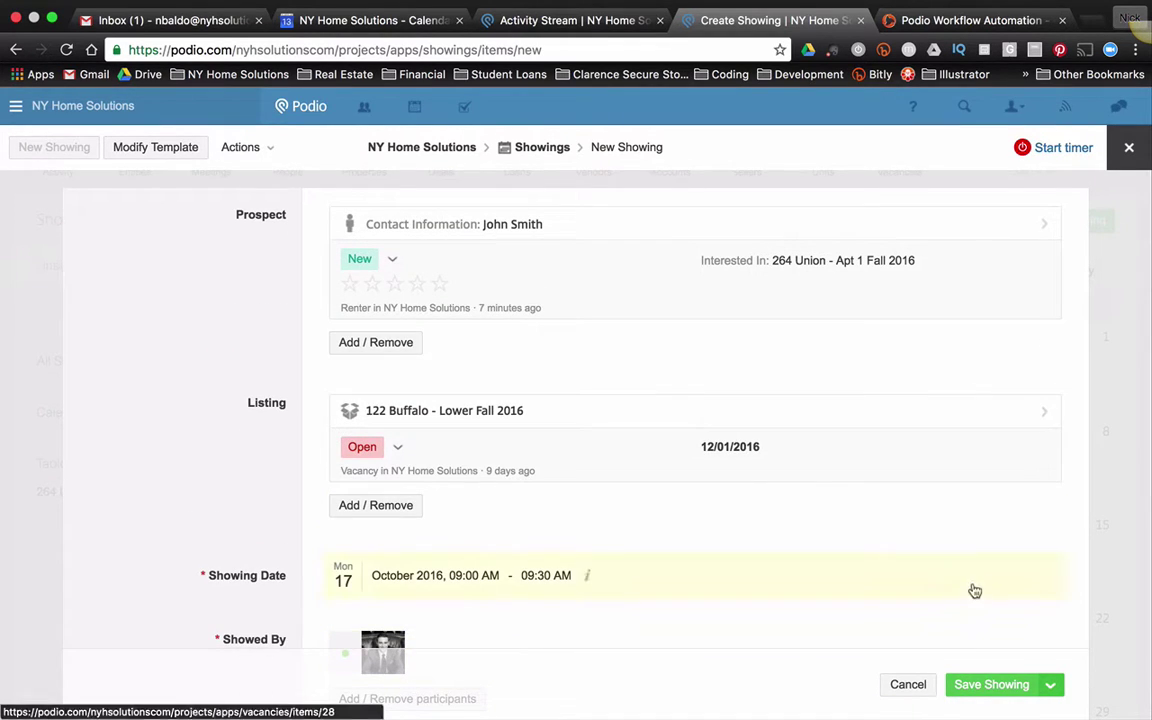
{"action": "left_click", "coordinate": [1003, 684]}
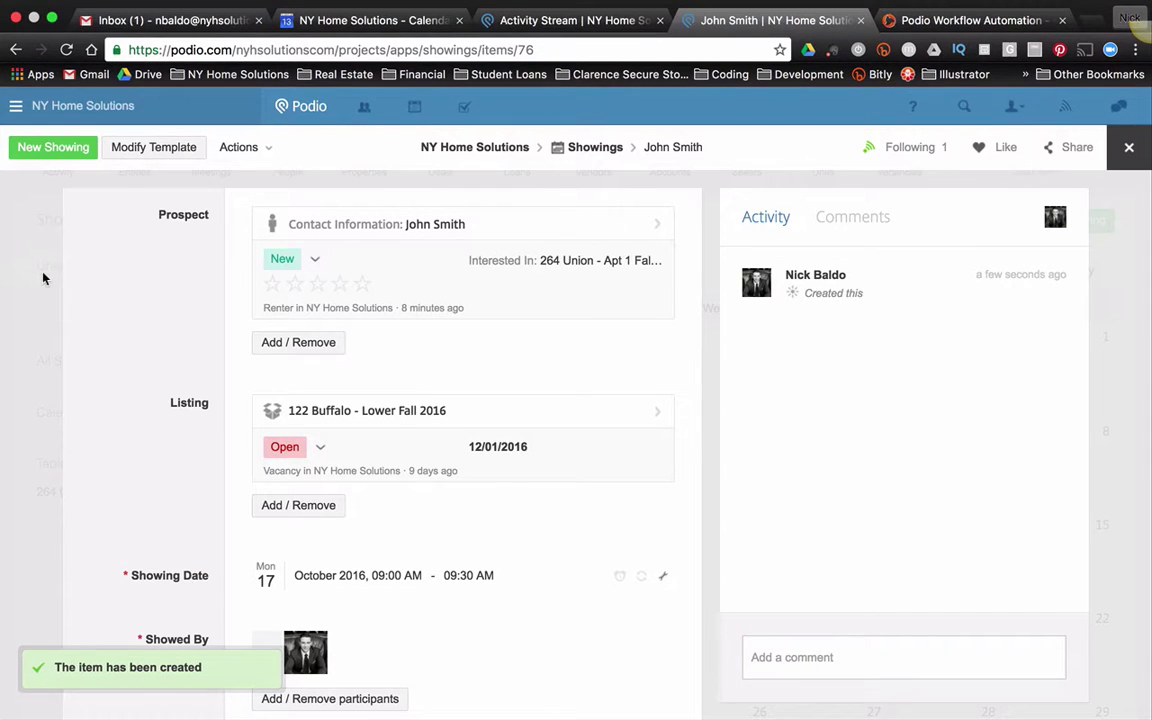
{"action": "left_click", "coordinate": [42, 279]}
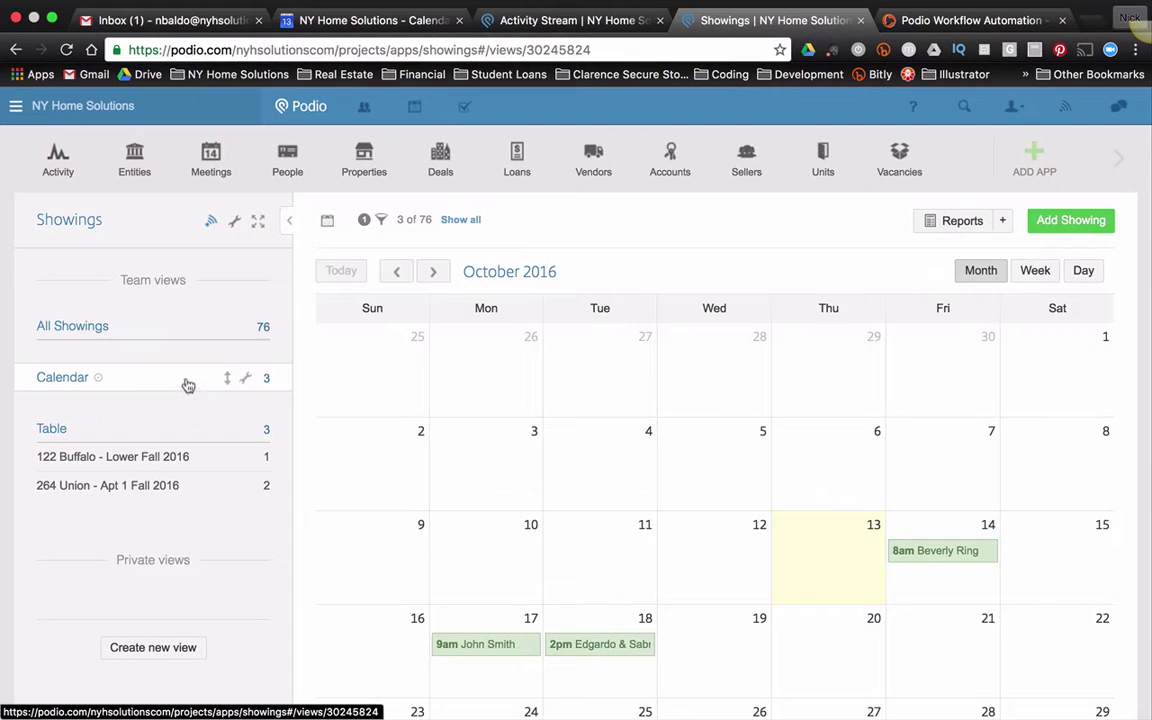
Step: Set the standard layout of the Showings app to Calendar in its app settings and save the changes
{"action": "left_click", "coordinate": [327, 220]}
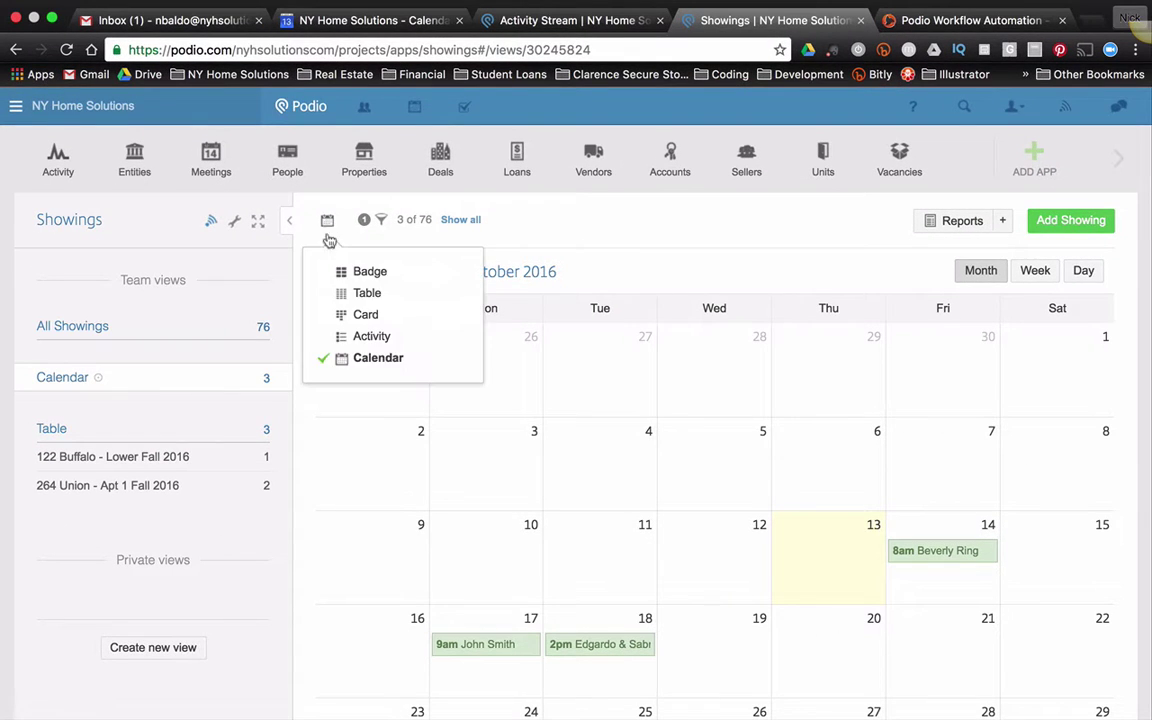
{"action": "left_click", "coordinate": [234, 222]}
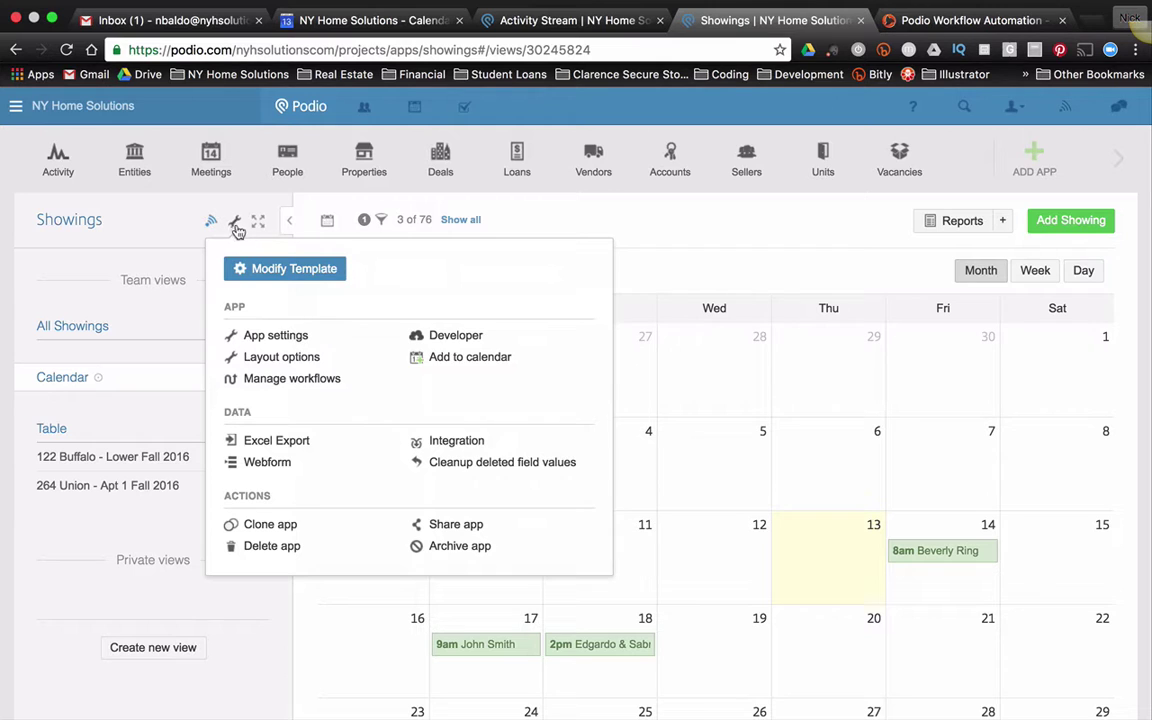
{"action": "left_click", "coordinate": [286, 338]}
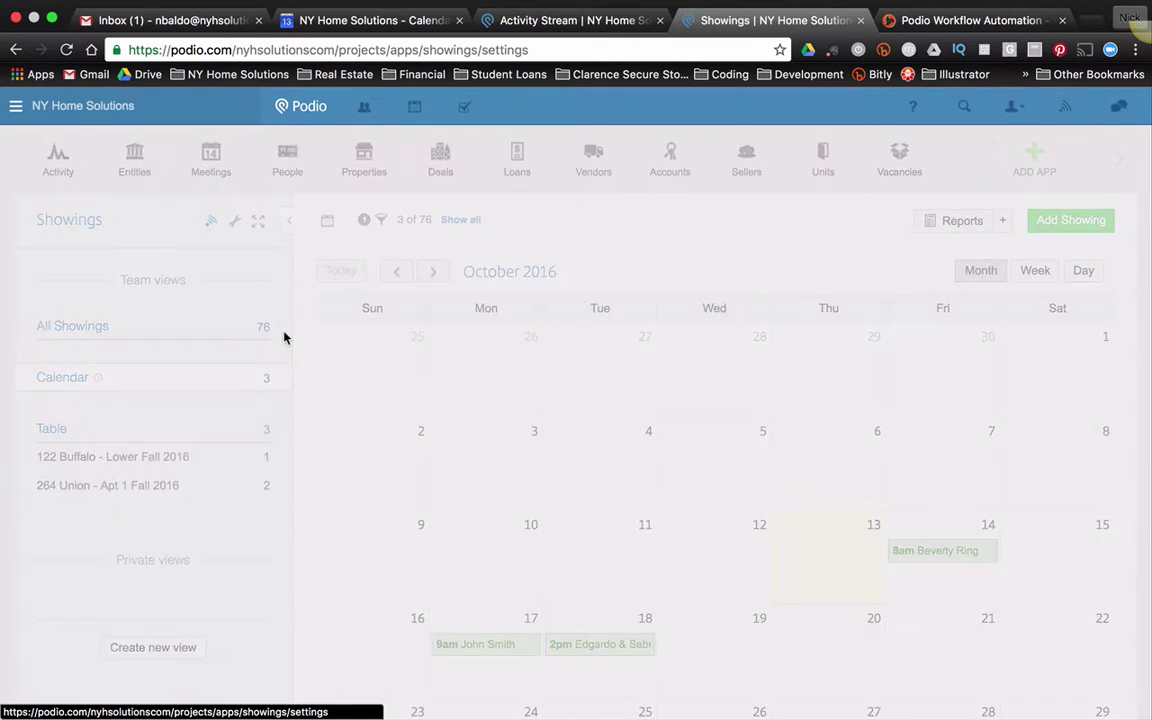
{"action": "scroll", "coordinate": [571, 424], "scroll_direction": "down", "scroll_amount": 3}
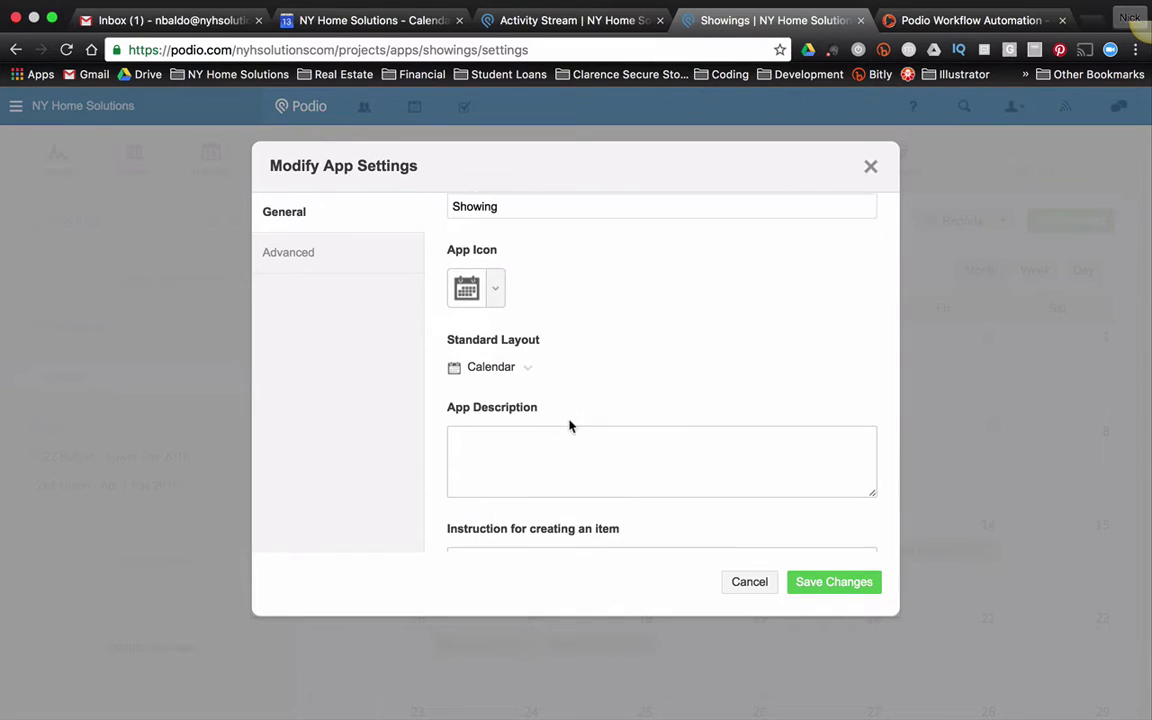
{"action": "left_click", "coordinate": [526, 364]}
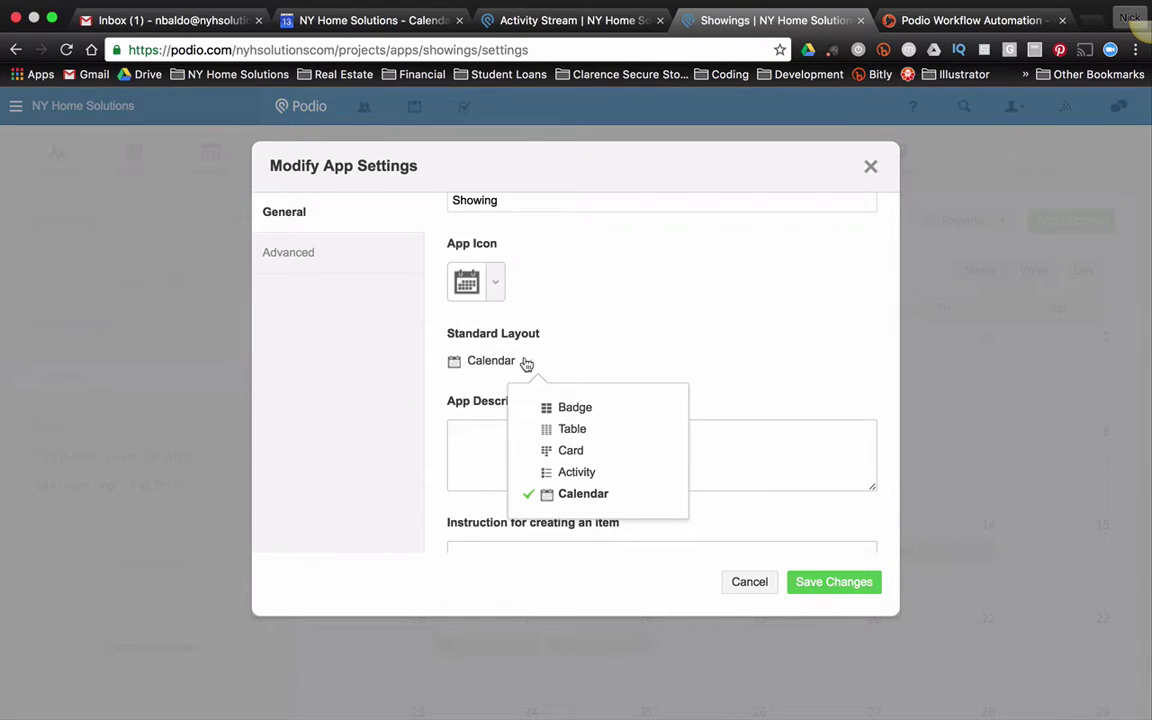
{"action": "left_click", "coordinate": [585, 497]}
{"action": "left_click", "coordinate": [858, 588]}
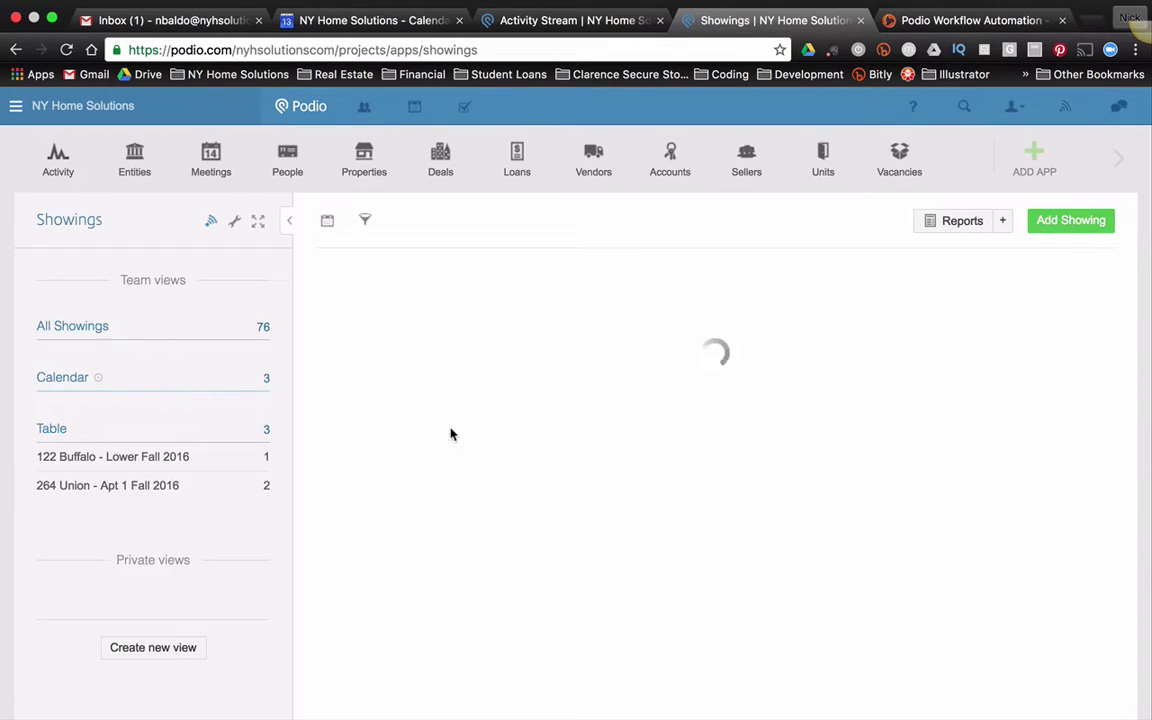
Step: Check October 2016 in Google Calendar for showings and return to the Calendar view of Showings in Podio
{"action": "left_click", "coordinate": [360, 20]}
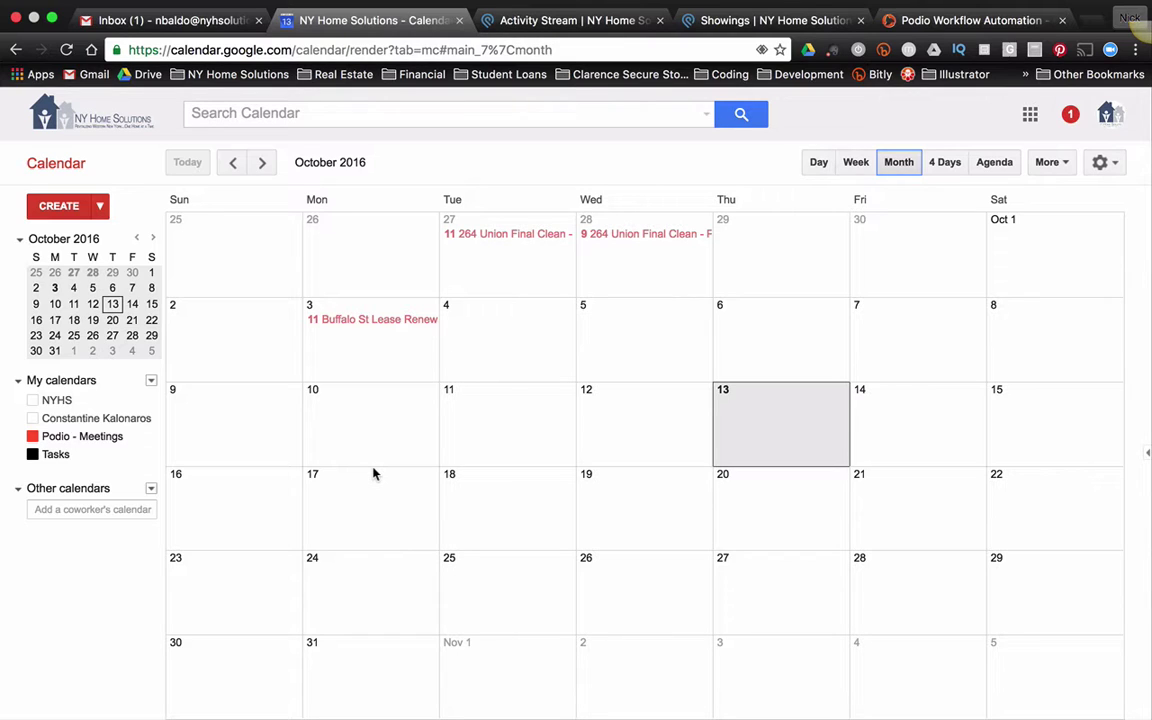
{"action": "left_click", "coordinate": [708, 32]}
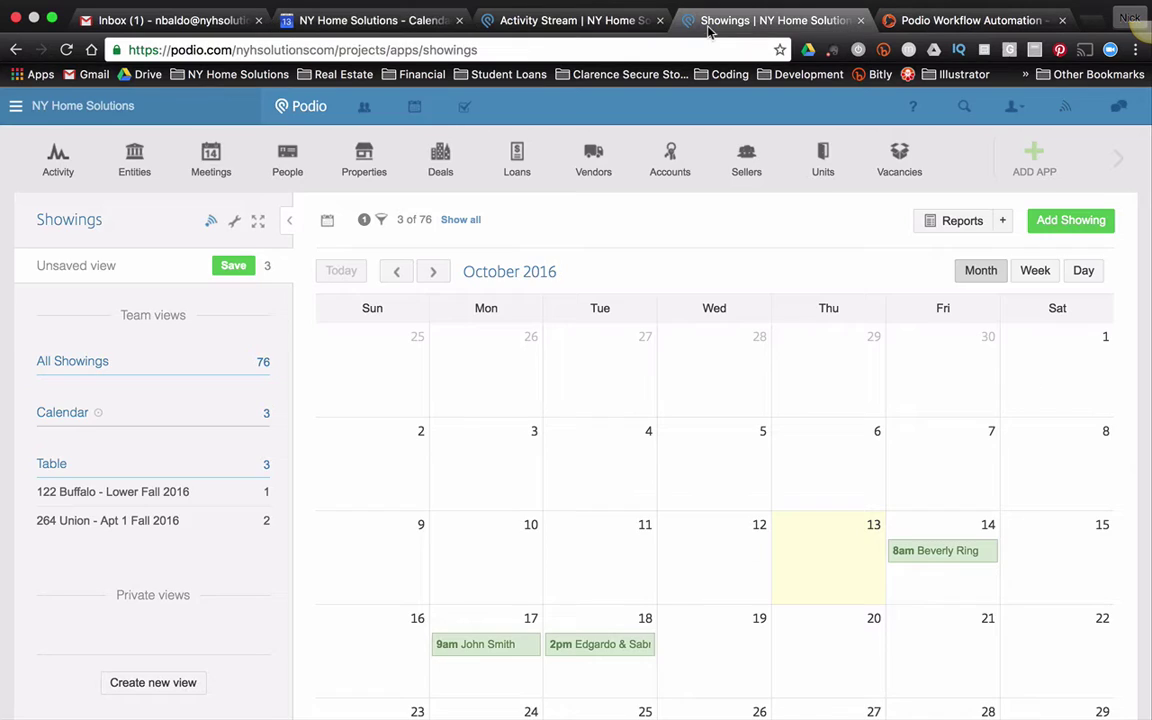
{"action": "left_click", "coordinate": [52, 412]}
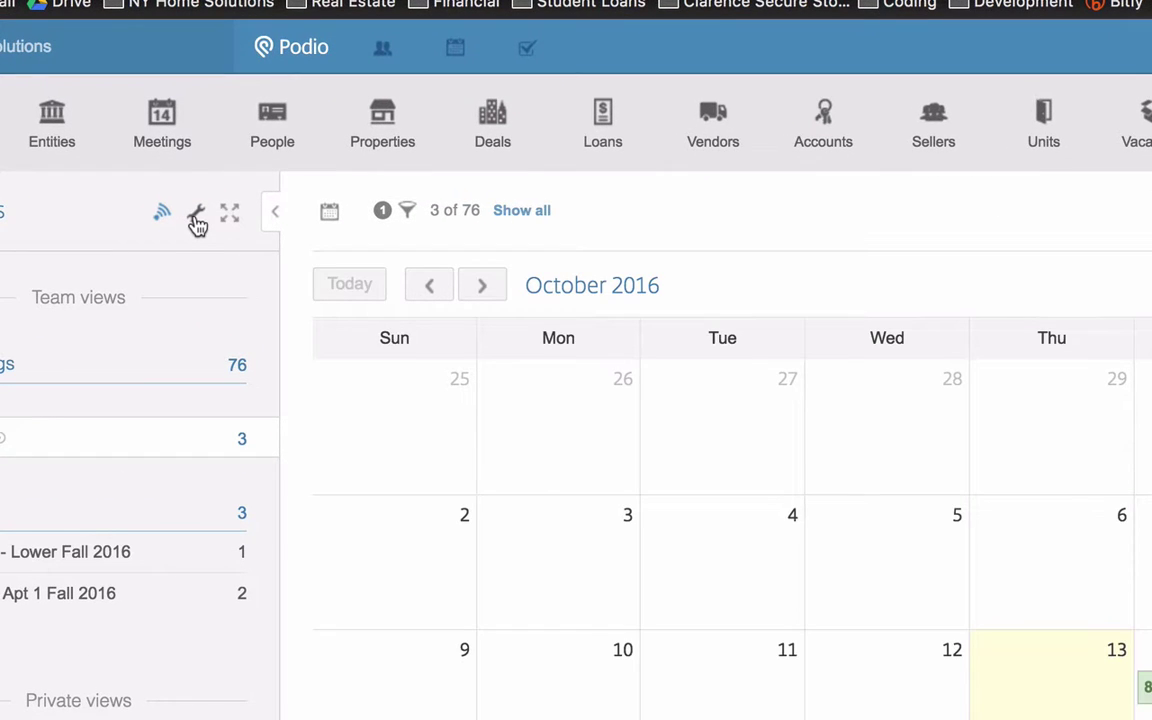
Step: Add an export of the Showings calendar to Google Calendar, checking the available calendaring services and the linked account
{"action": "left_click", "coordinate": [195, 220]}
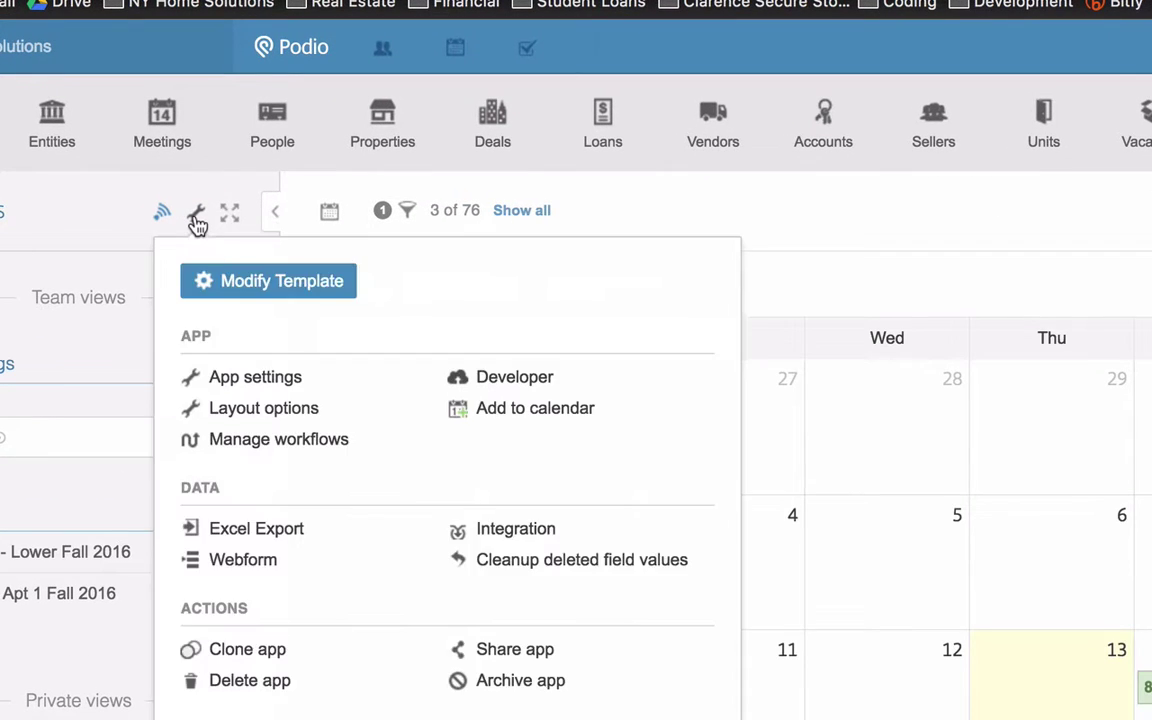
{"action": "left_click", "coordinate": [500, 418]}
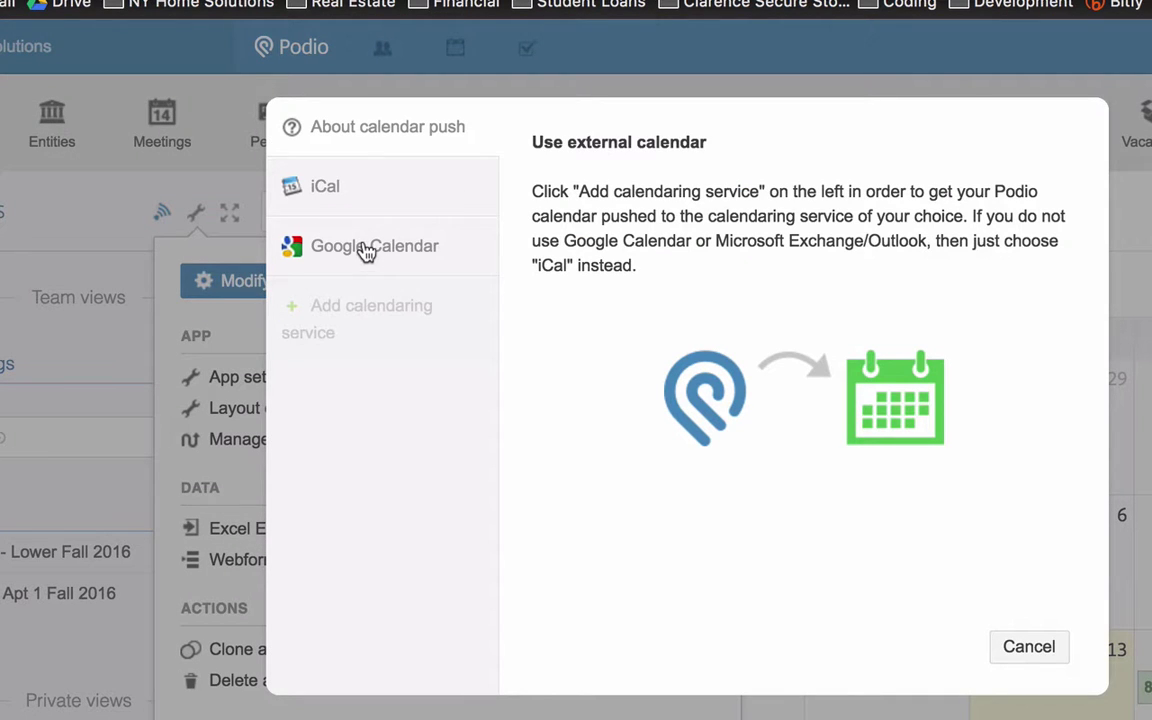
{"action": "left_click", "coordinate": [356, 318]}
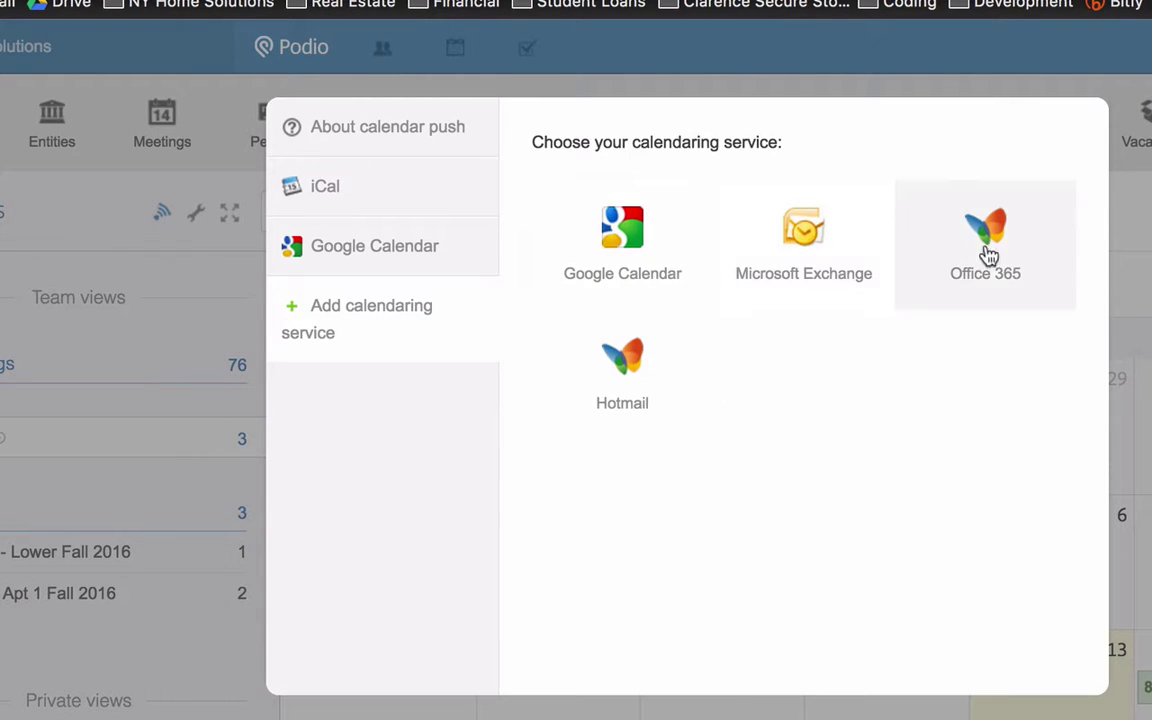
{"action": "left_click", "coordinate": [384, 257]}
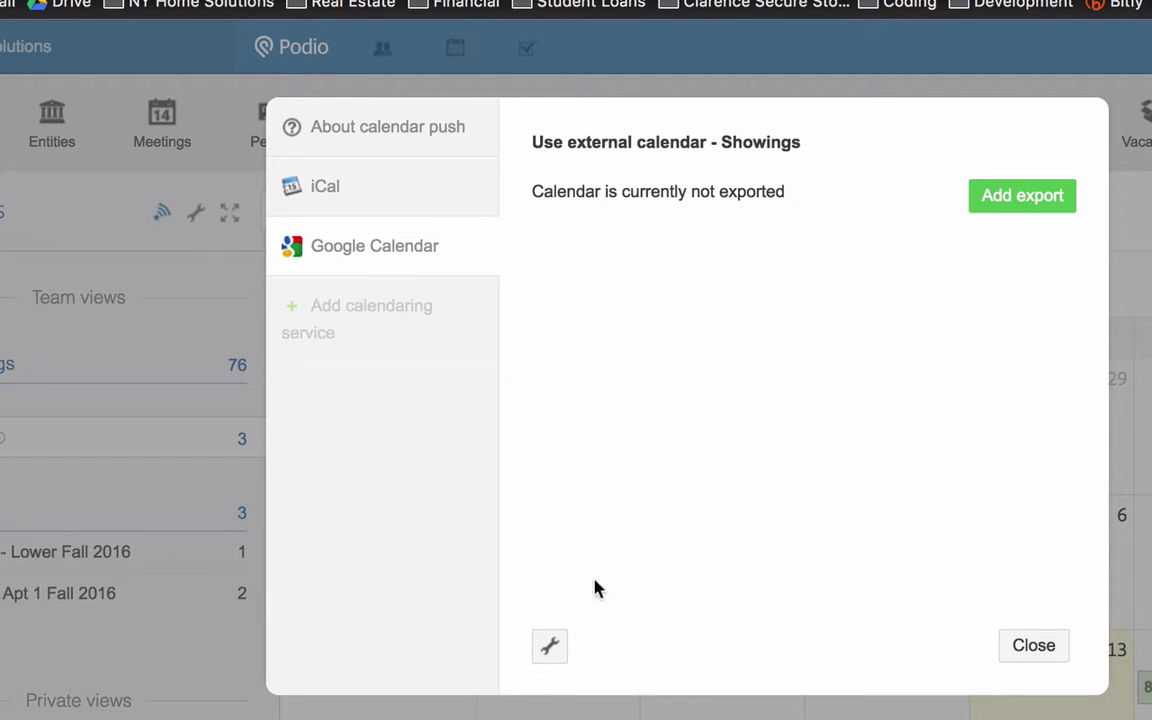
{"action": "left_click", "coordinate": [549, 645]}
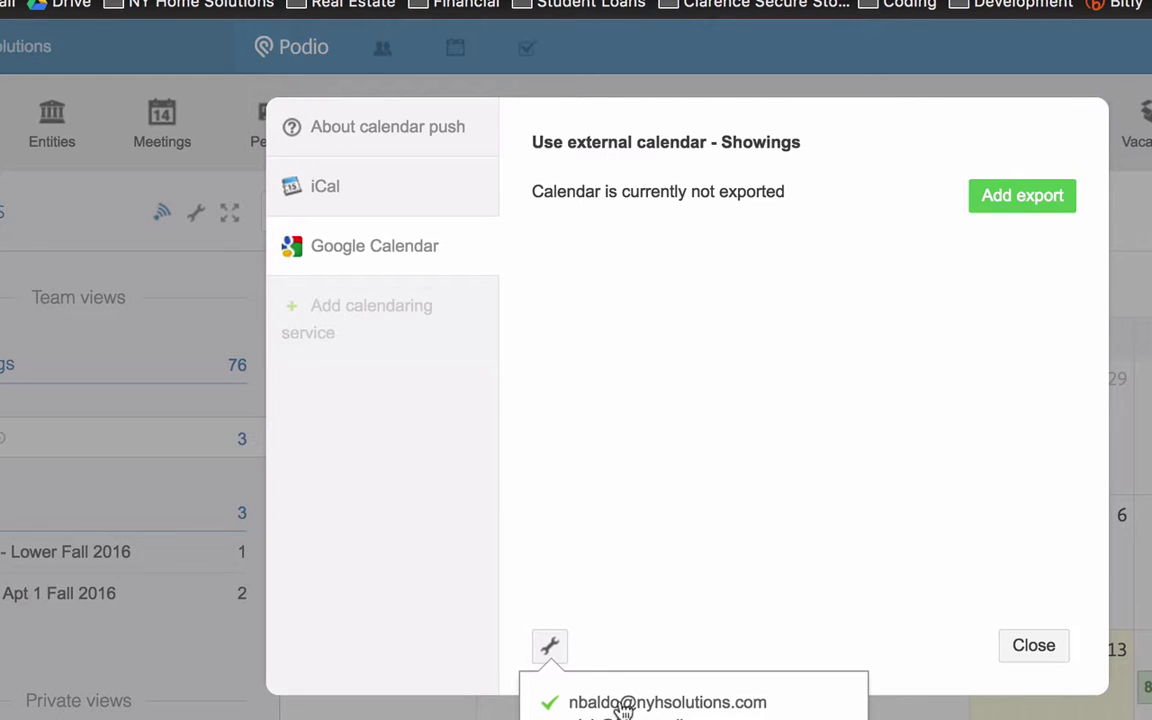
{"action": "left_click", "coordinate": [692, 530]}
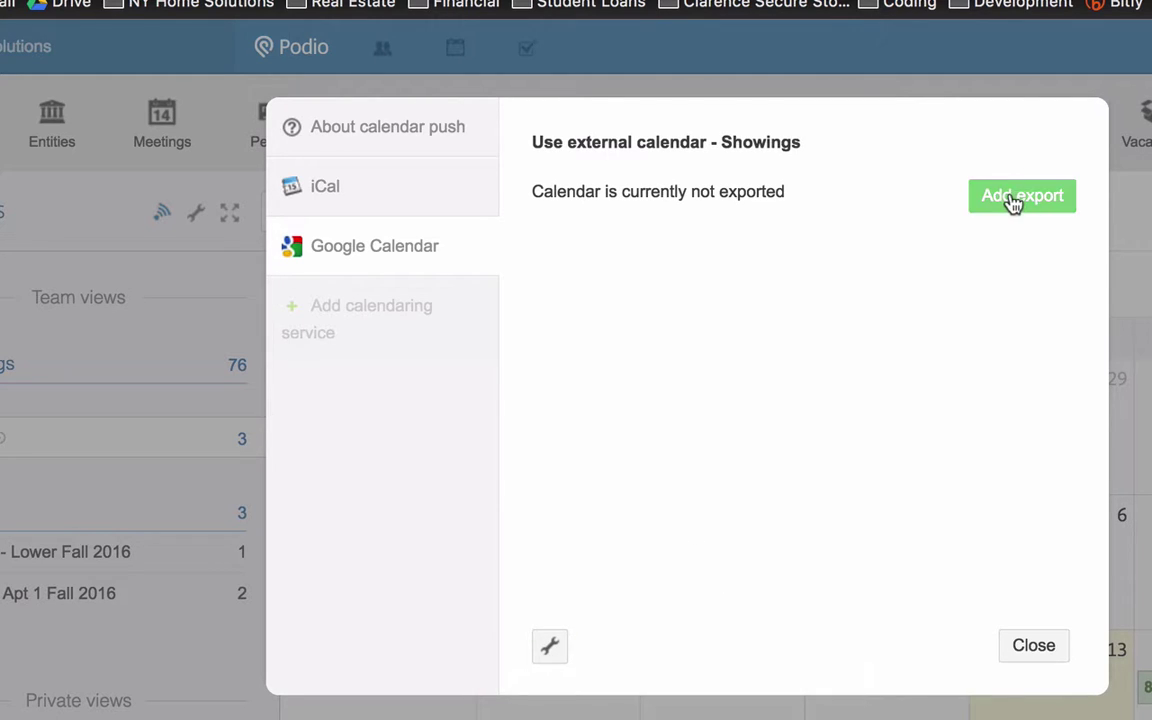
{"action": "left_click", "coordinate": [1013, 200]}
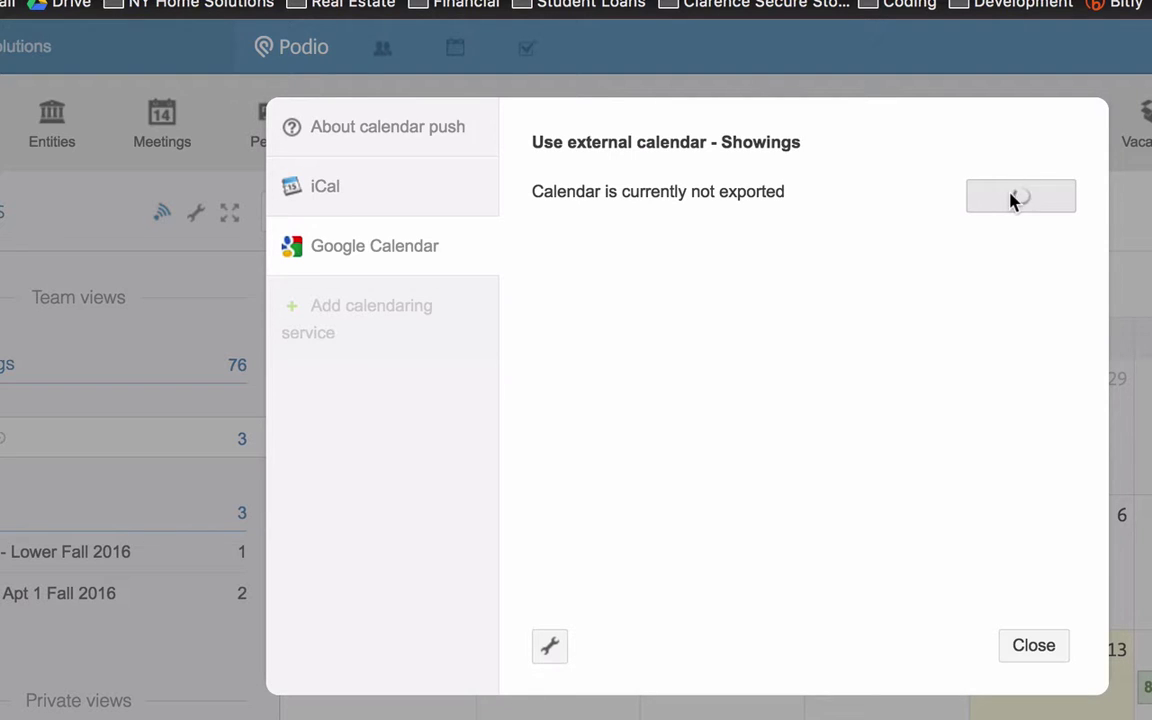
{"action": "left_click", "coordinate": [1022, 648]}
Step: Switch to Google Calendar and reload it to bring in the exported Podio showings
{"action": "left_click", "coordinate": [350, 20]}
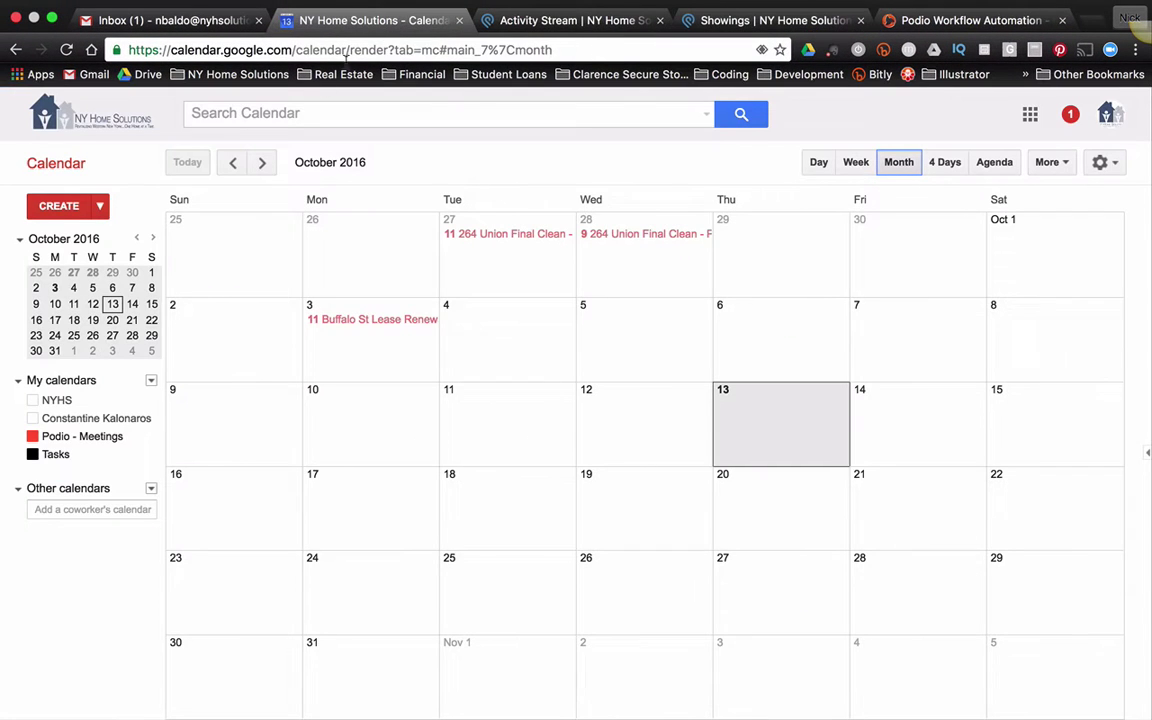
{"action": "left_click", "coordinate": [64, 49]}
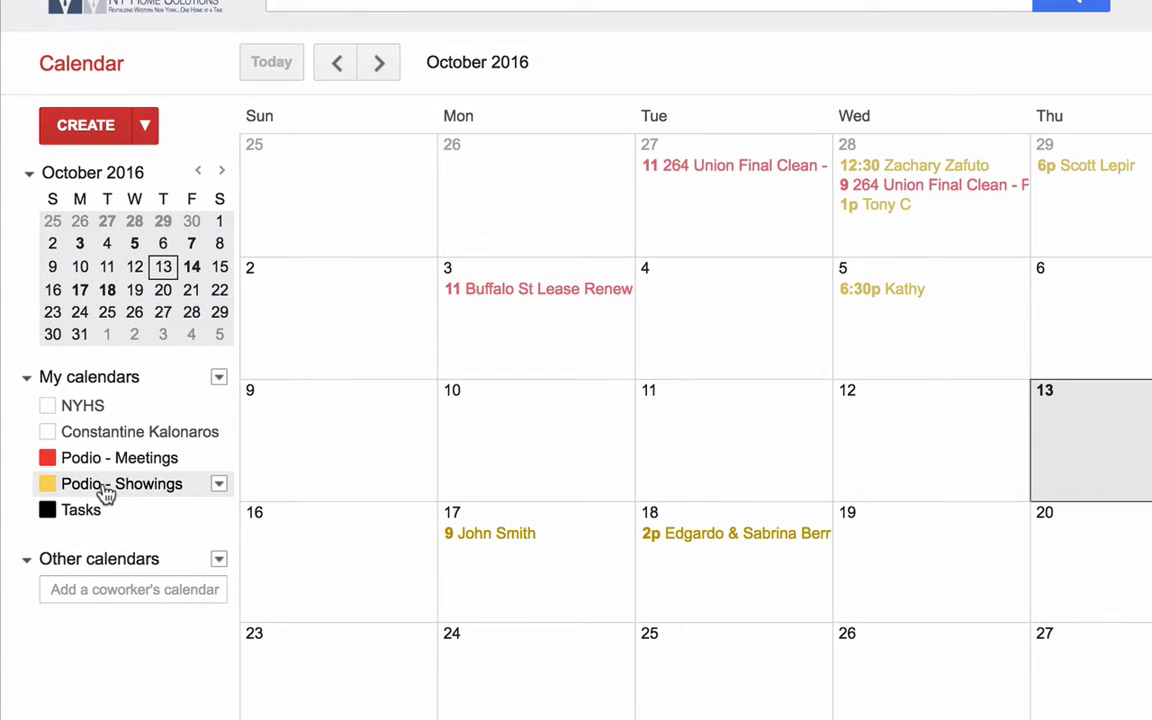
Step: Change the display color of the Podio - Showings calendar to light blue
{"action": "left_click", "coordinate": [218, 486]}
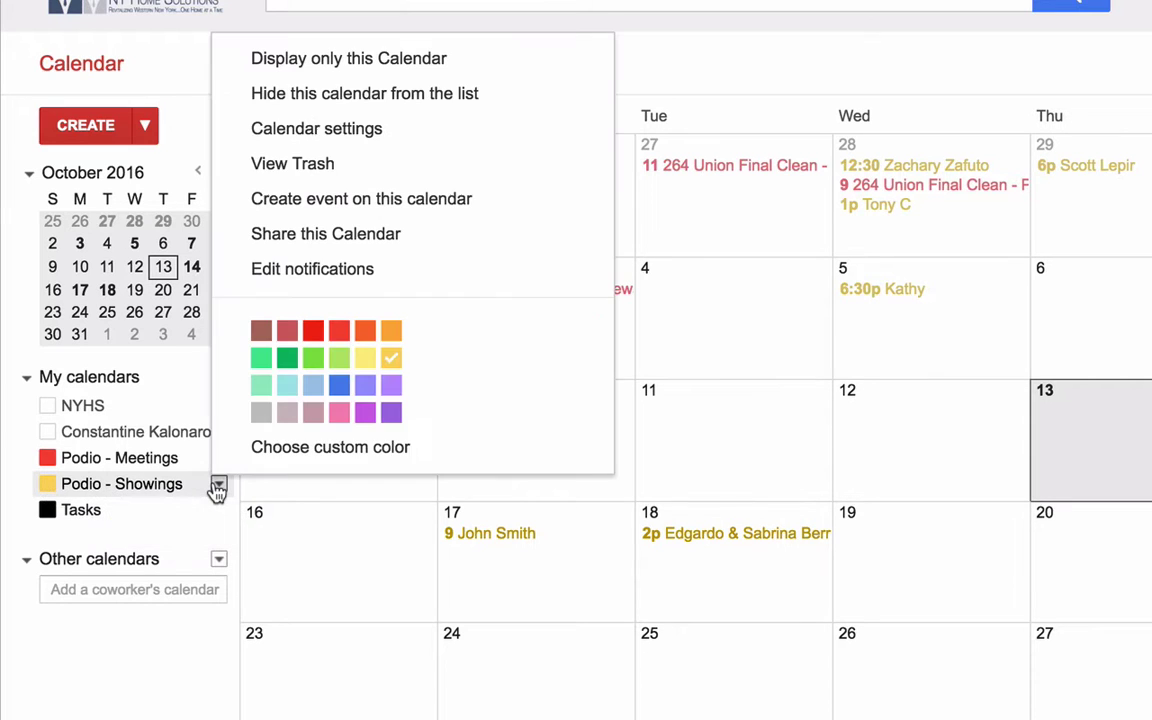
{"action": "left_click", "coordinate": [309, 384]}
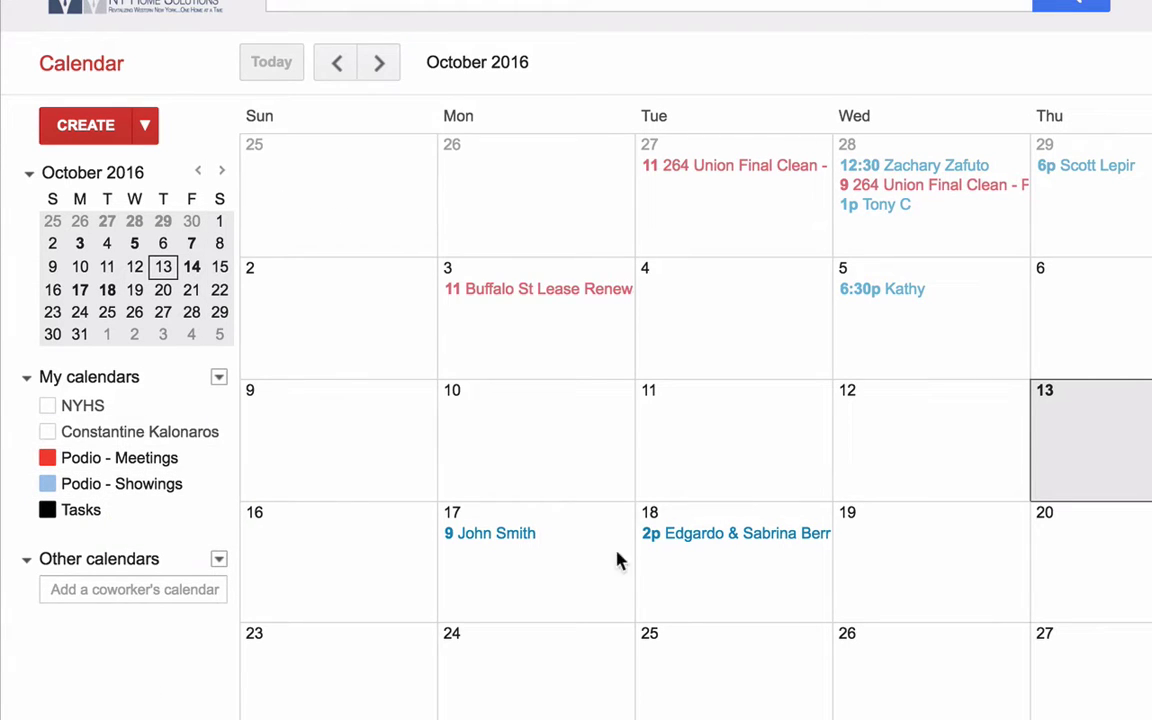
Step: Check the details of the October 17 showing, then briefly toggle the visibility of the NYHS calendar
{"action": "left_click", "coordinate": [479, 536]}
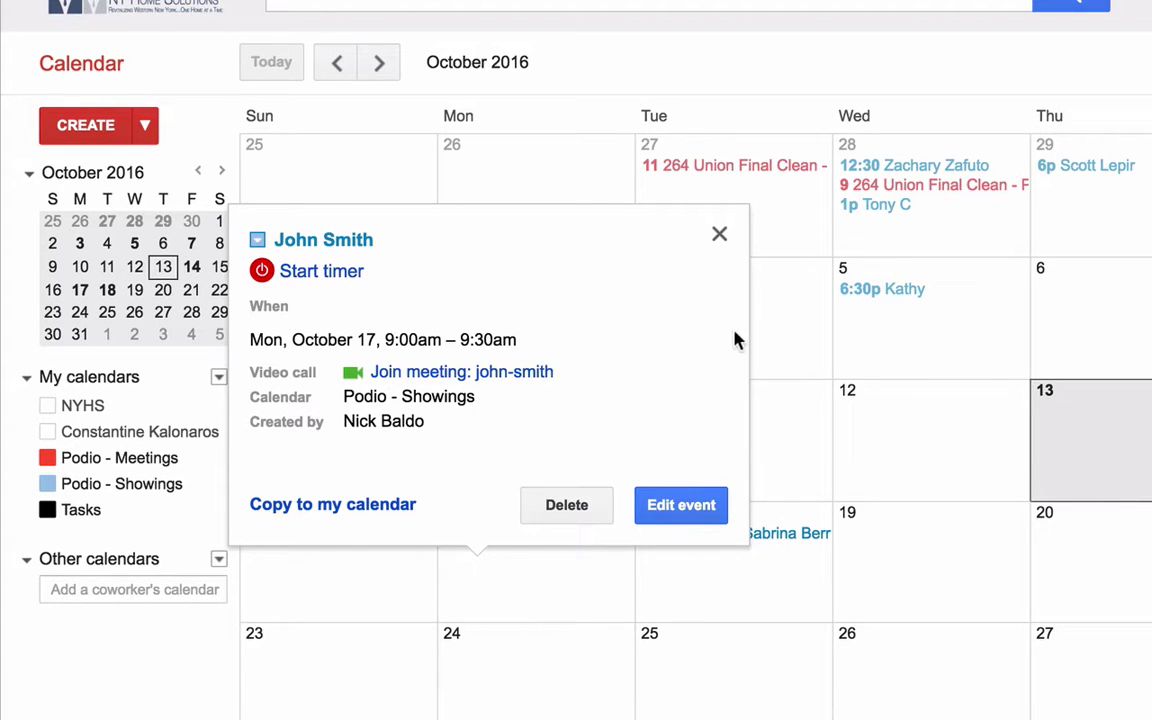
{"action": "left_click", "coordinate": [721, 237]}
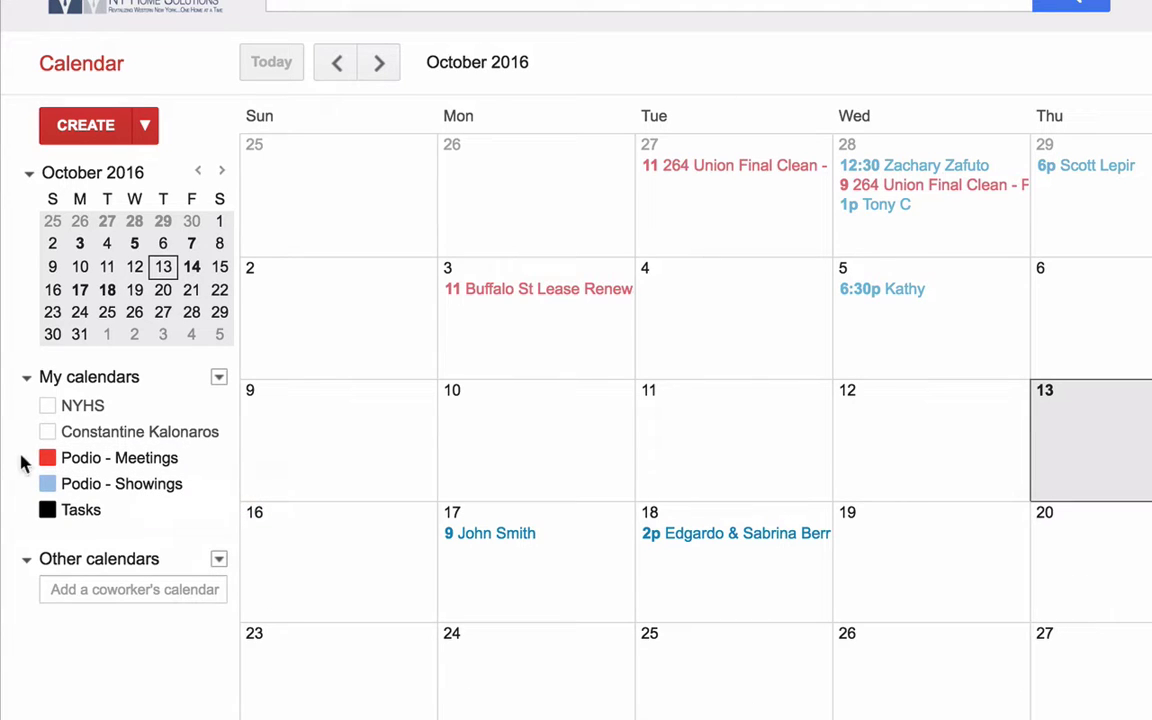
{"action": "left_click", "coordinate": [50, 406]}
{"action": "left_click", "coordinate": [50, 406]}
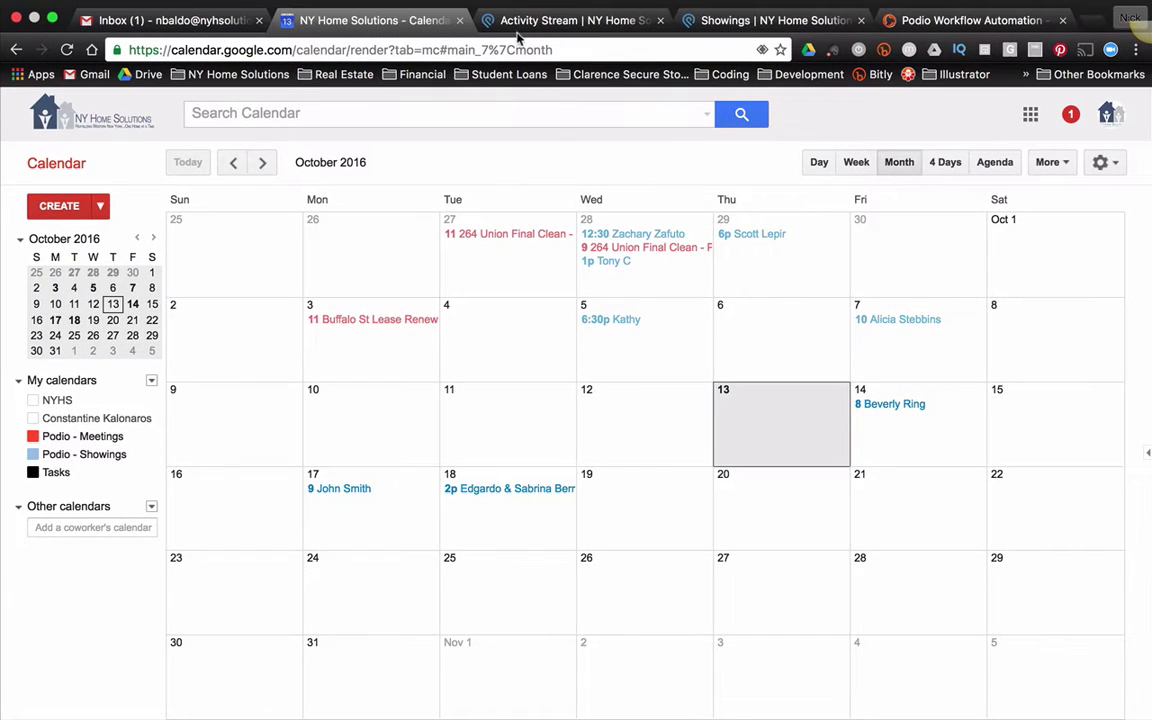
Step: Switch to Gmail, read the email "I want to sell my house!" and return to the inbox
{"action": "left_click", "coordinate": [533, 24]}
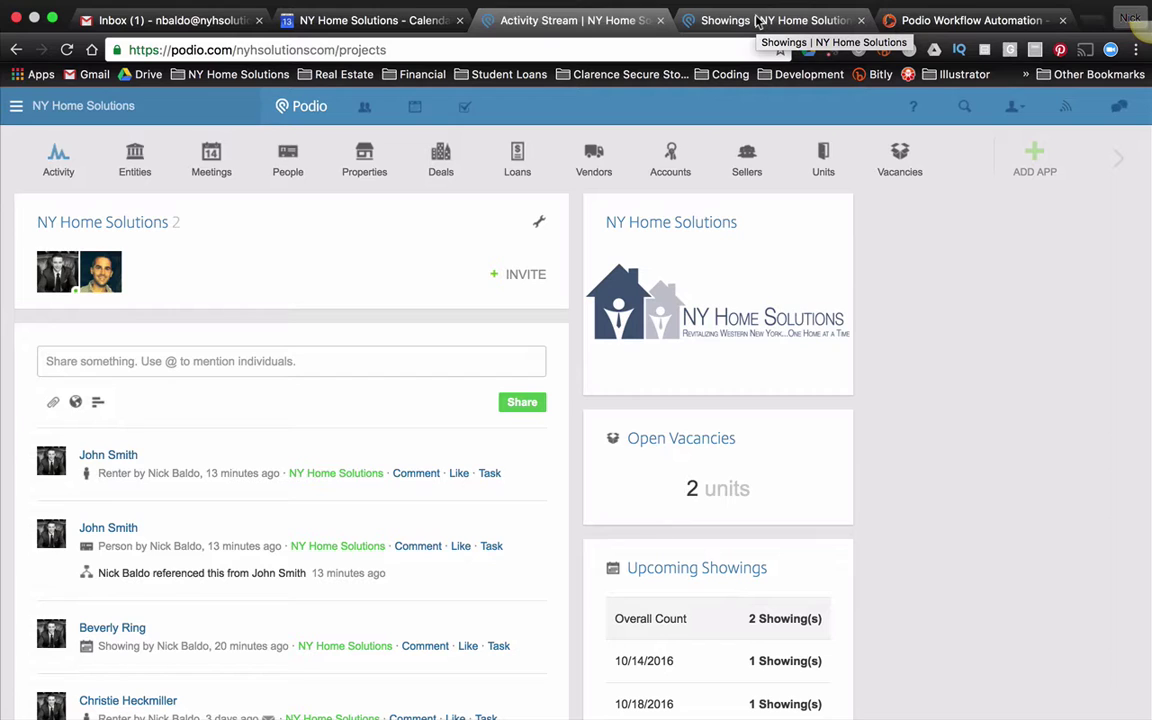
{"action": "left_click", "coordinate": [158, 20]}
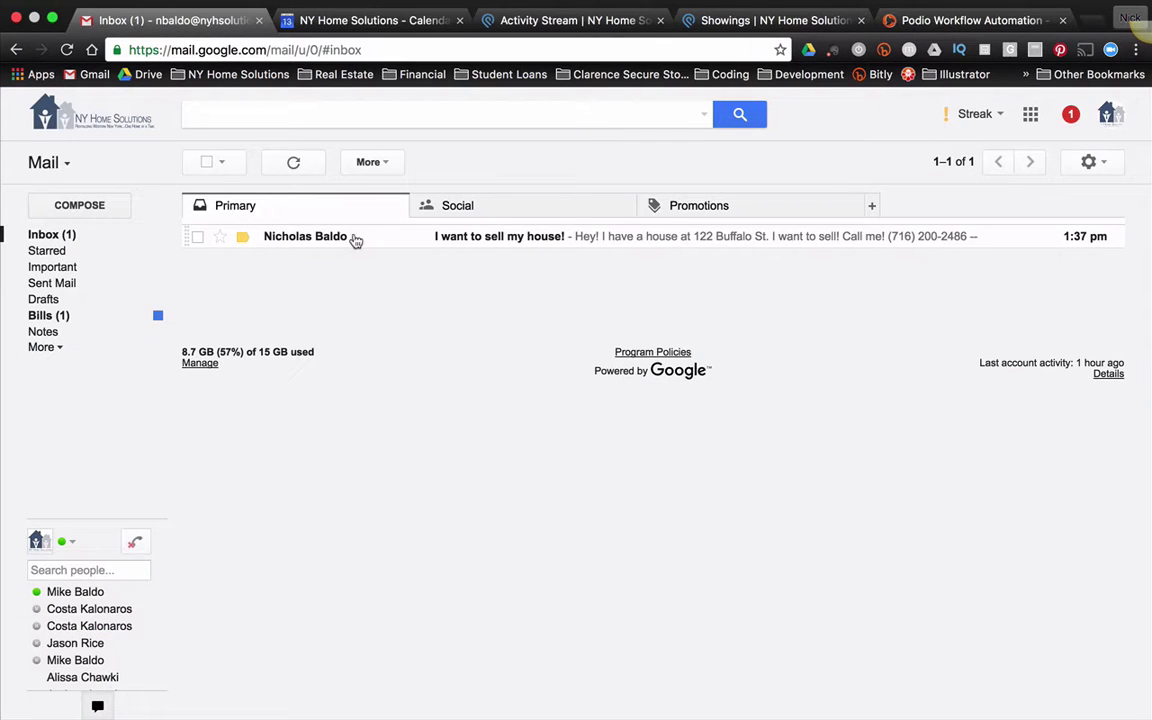
{"action": "left_click", "coordinate": [324, 243]}
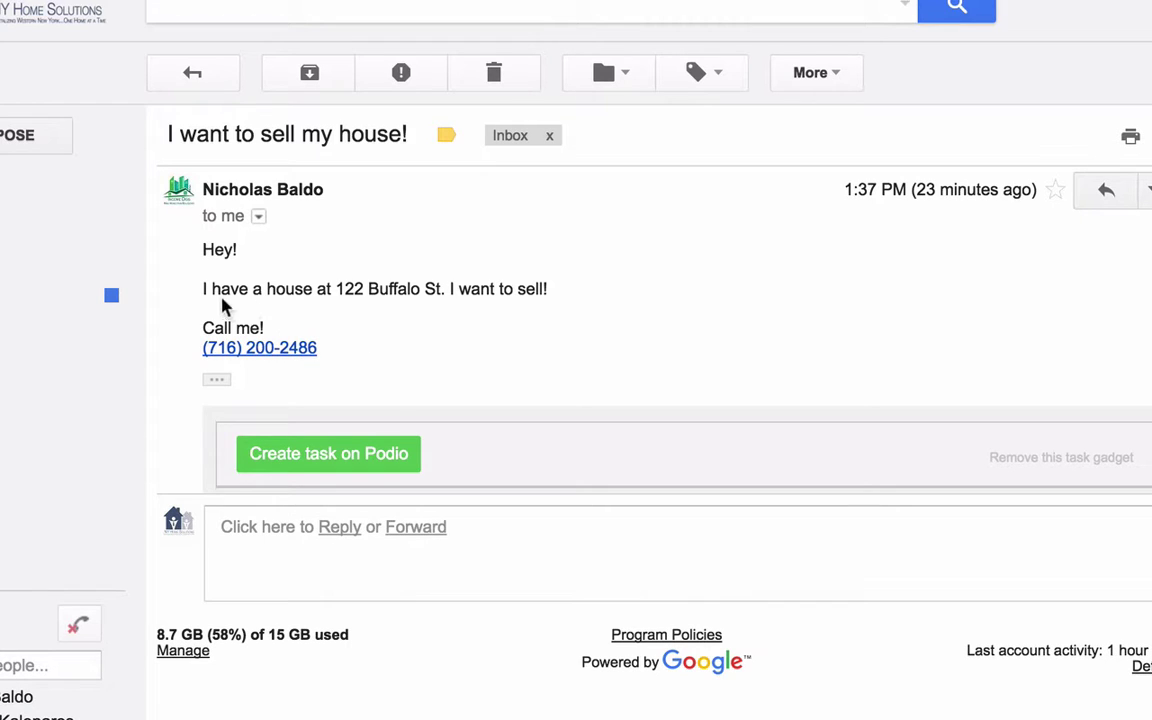
{"action": "left_click", "coordinate": [207, 79]}
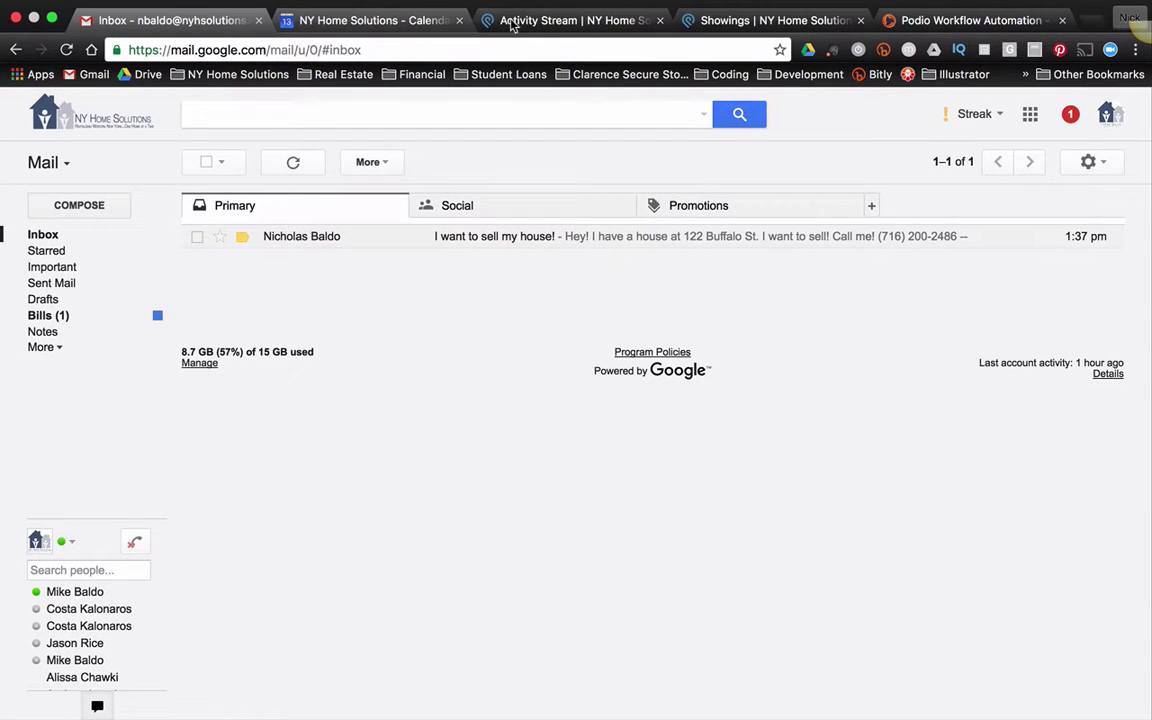
Step: Switch to Podio, move its browser tab next to Gmail's and open the Sellers app
{"action": "left_click", "coordinate": [535, 20]}
{"action": "left_click_drag", "start_coordinate": [535, 20], "coordinate": [419, 20]}
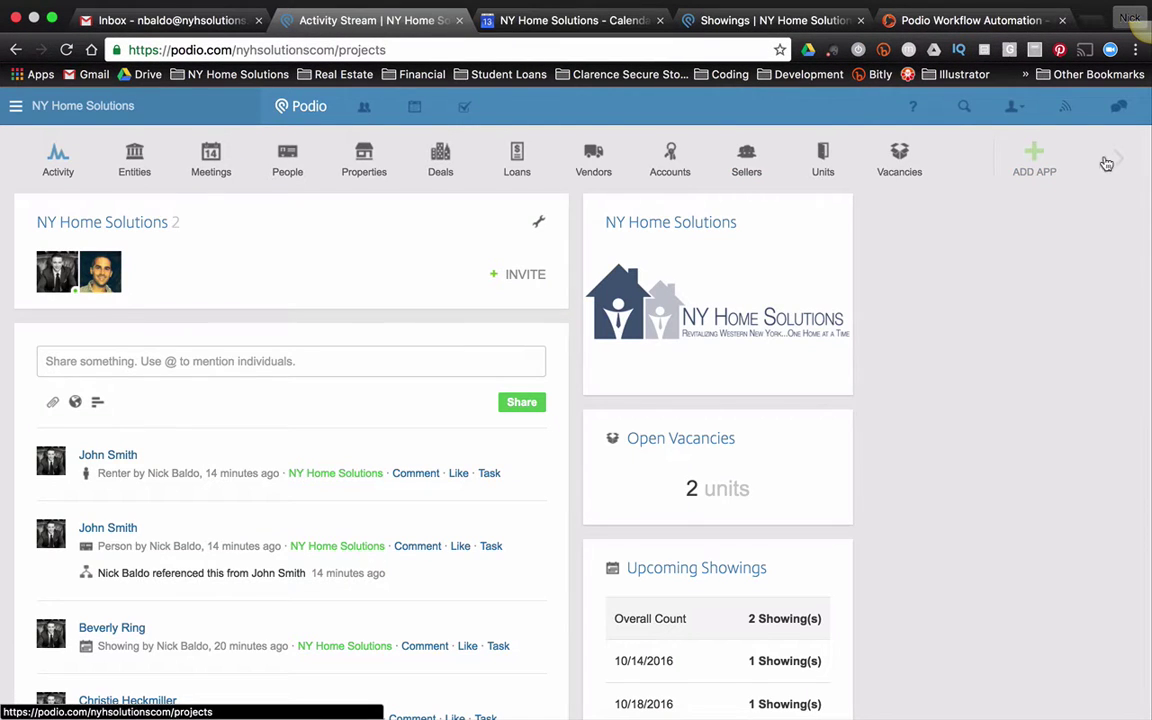
{"action": "mouse_move", "coordinate": [1008, 148]}
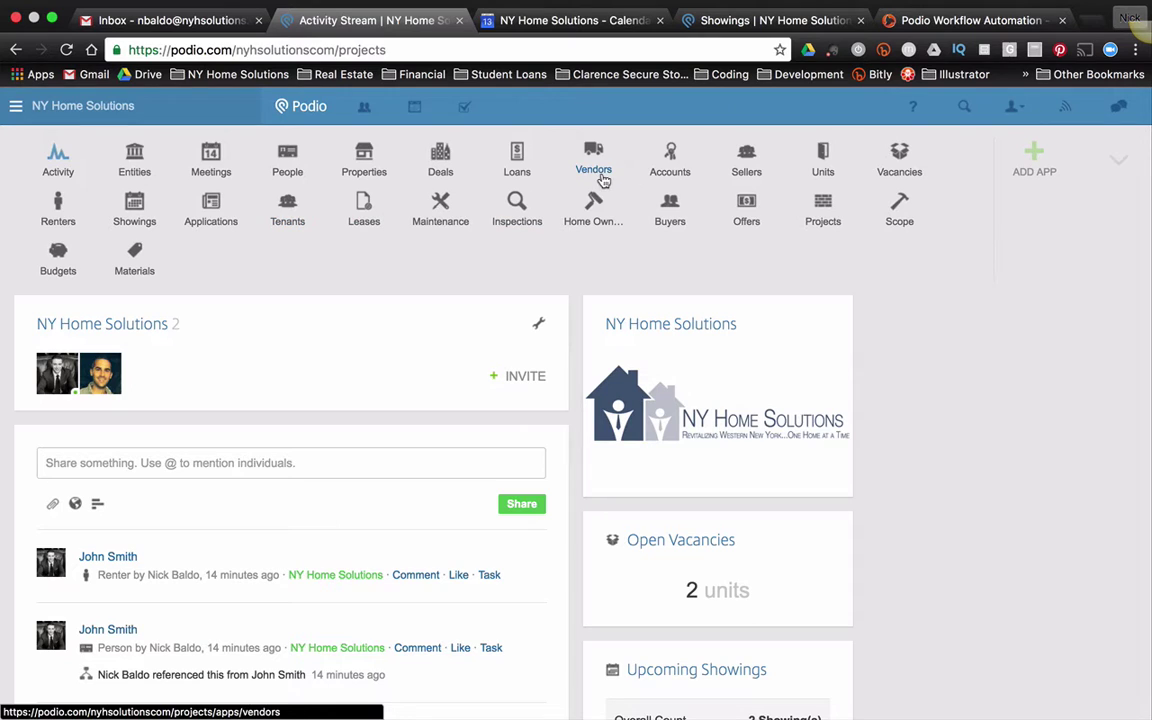
{"action": "left_click", "coordinate": [745, 160]}
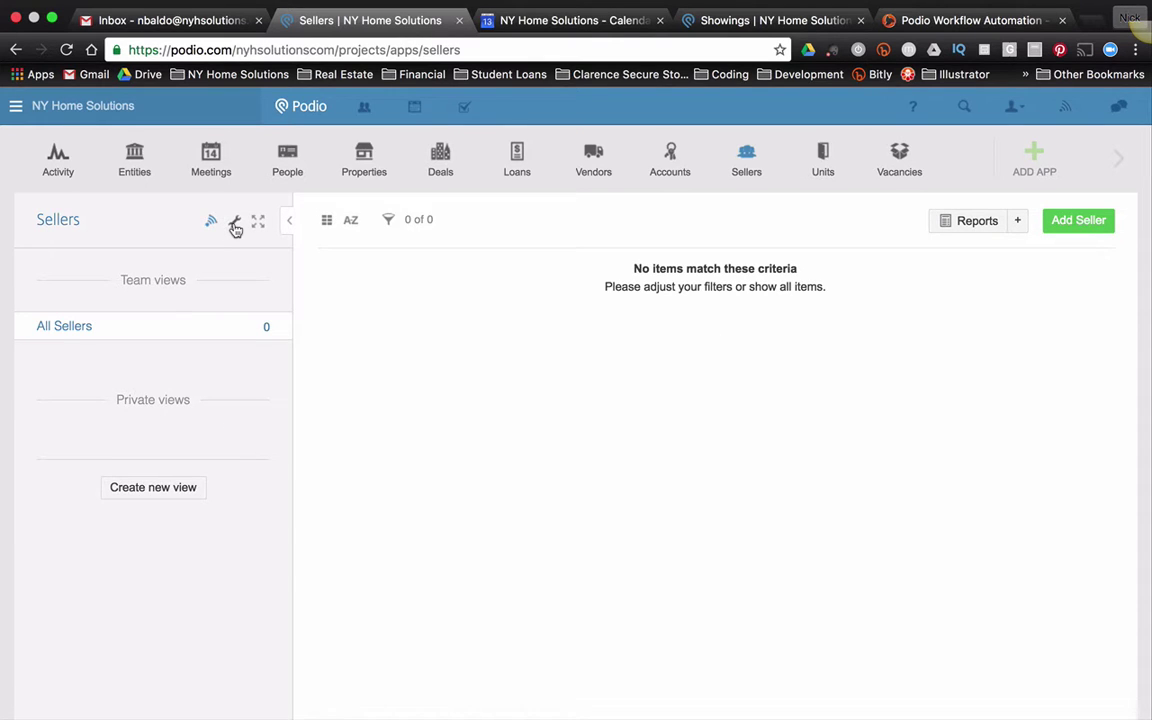
Step: Open the Email to app options of Sellers and add the app's address to the nyhsolutions.com Google account's address book
{"action": "left_click", "coordinate": [234, 224]}
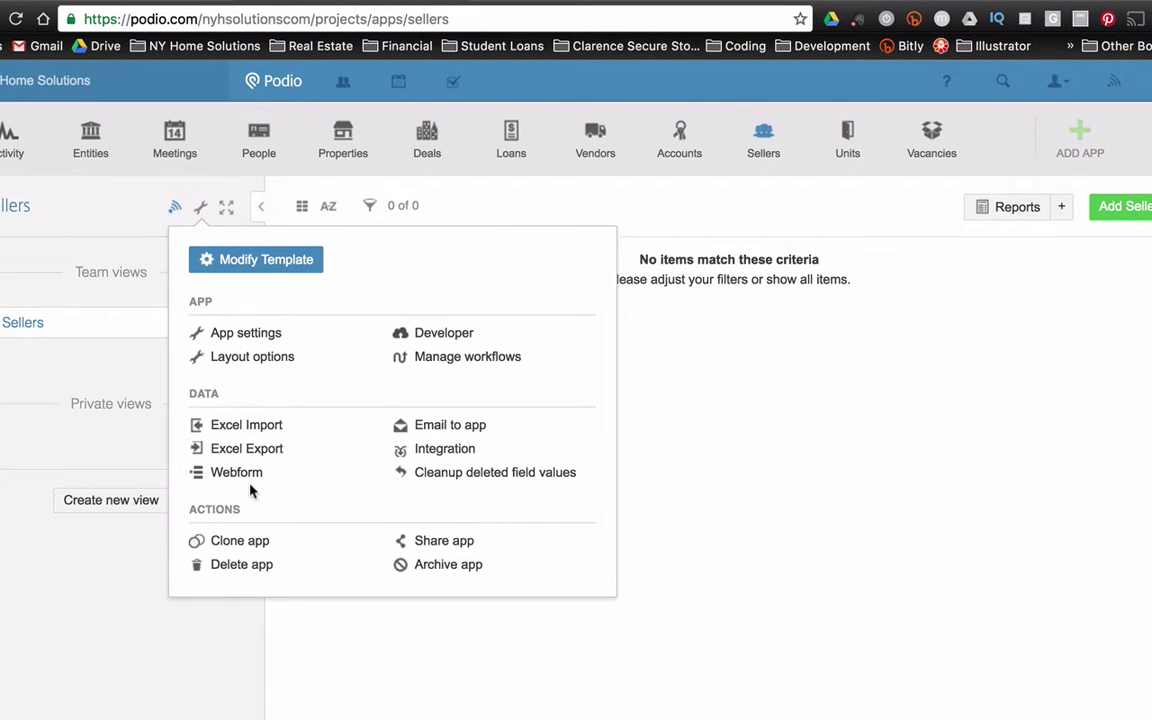
{"action": "left_click", "coordinate": [509, 428]}
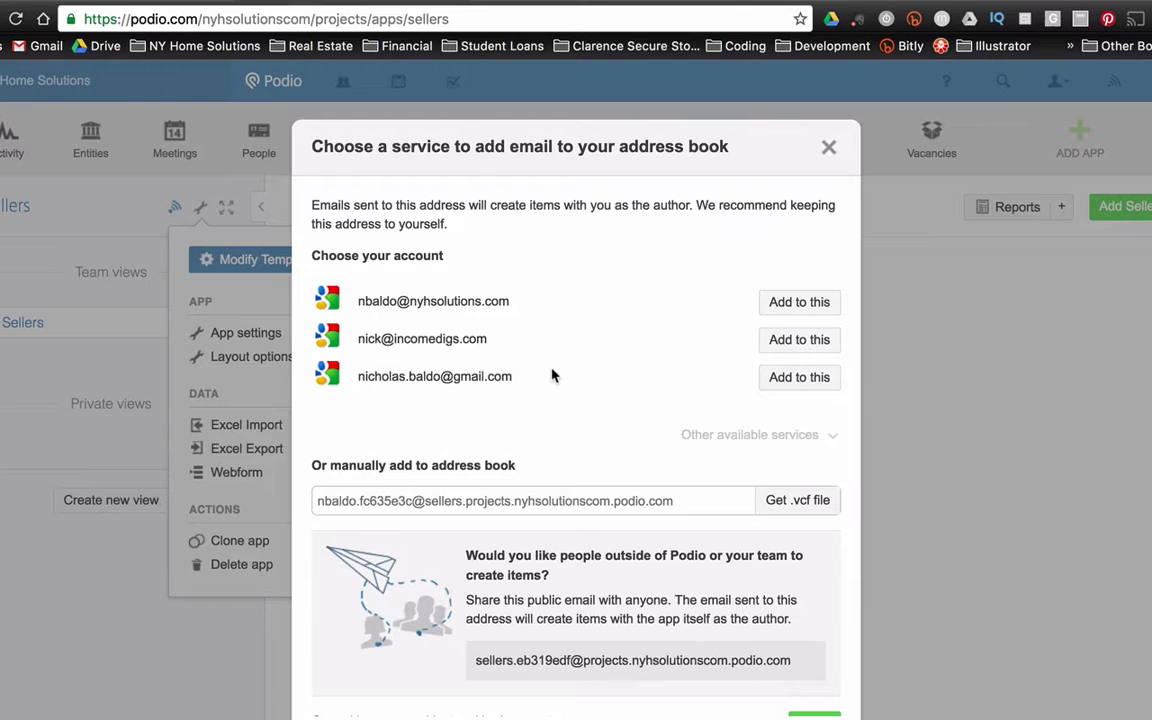
{"action": "left_click", "coordinate": [818, 302]}
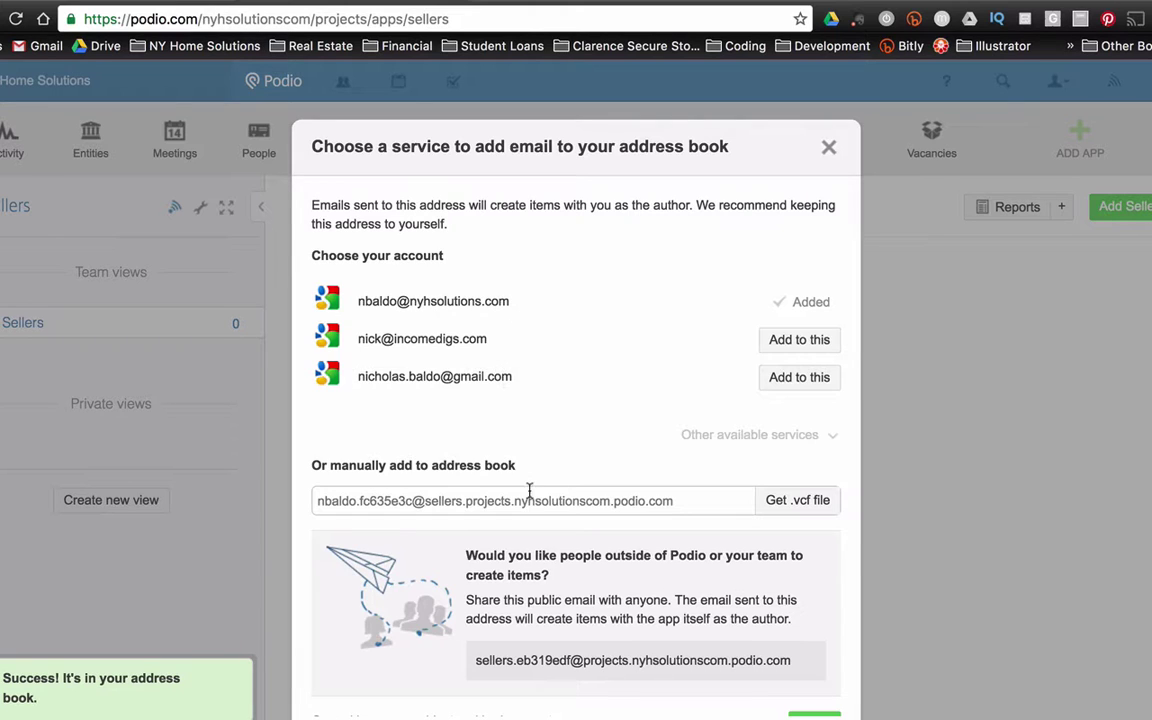
Step: Examine the Sellers app's email address and how the email subject and body map to its fields
{"action": "left_click_drag", "start_coordinate": [699, 496], "coordinate": [317, 501]}
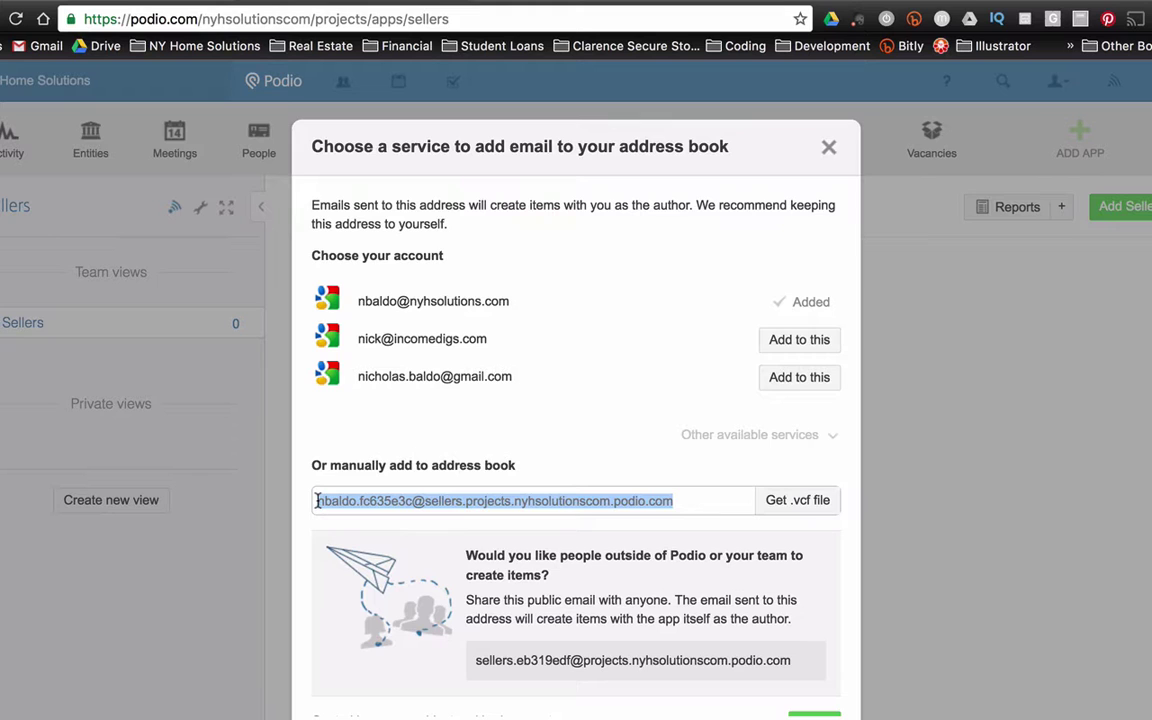
{"action": "scroll", "coordinate": [430, 383], "scroll_direction": "down", "scroll_amount": 1}
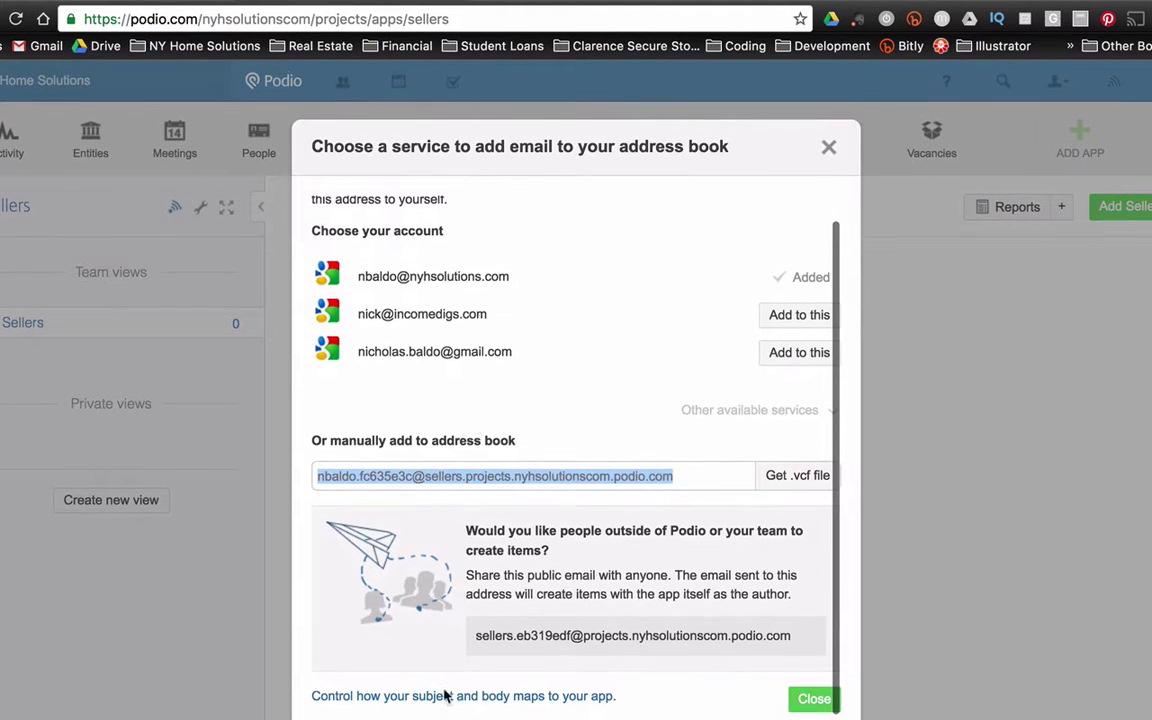
{"action": "left_click", "coordinate": [570, 702]}
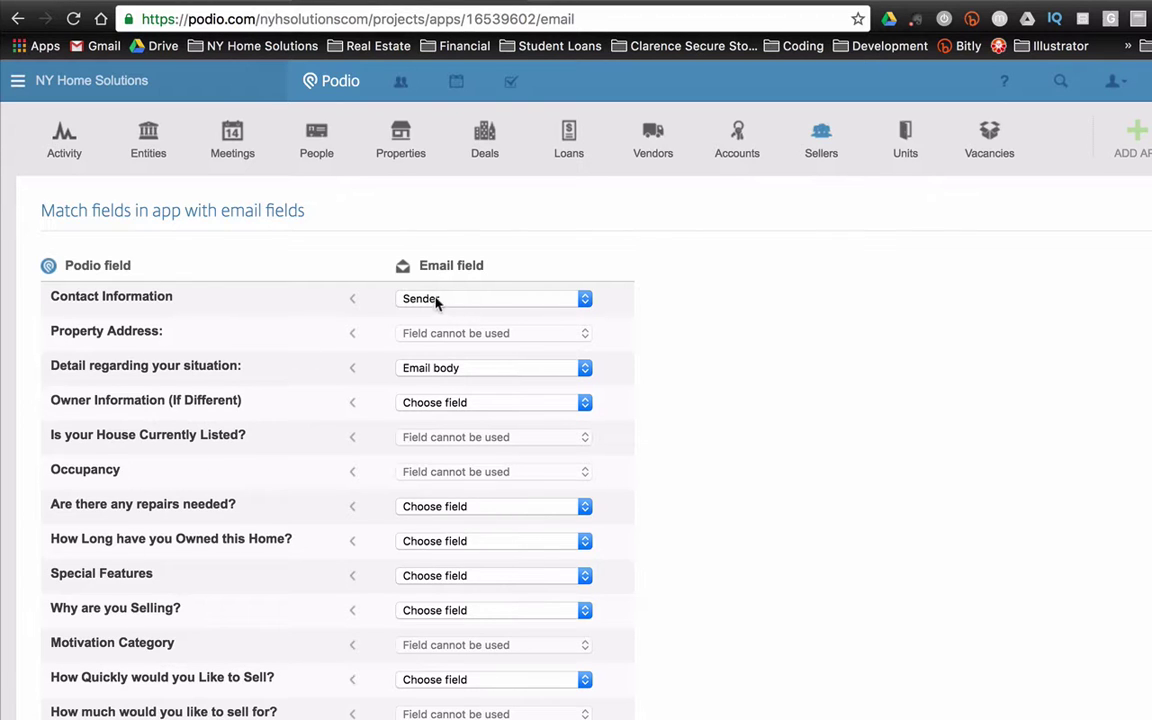
{"action": "scroll", "coordinate": [287, 454], "scroll_direction": "down", "scroll_amount": 5}
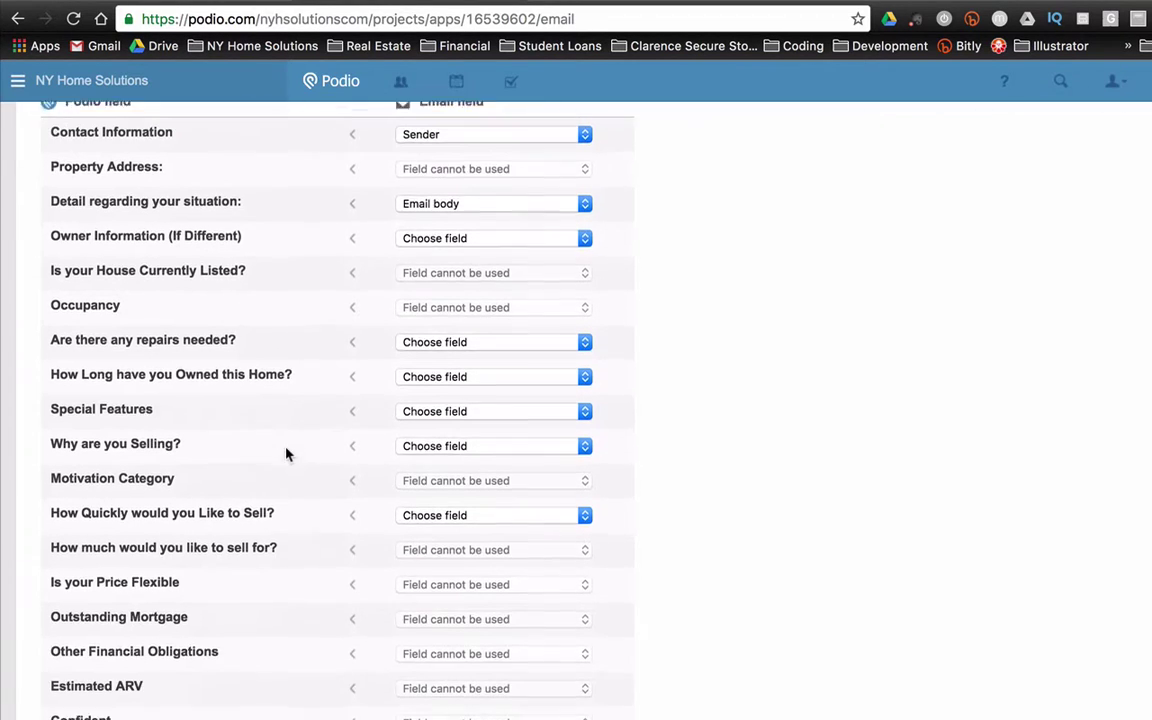
{"action": "scroll", "coordinate": [287, 454], "scroll_direction": "up", "scroll_amount": 2}
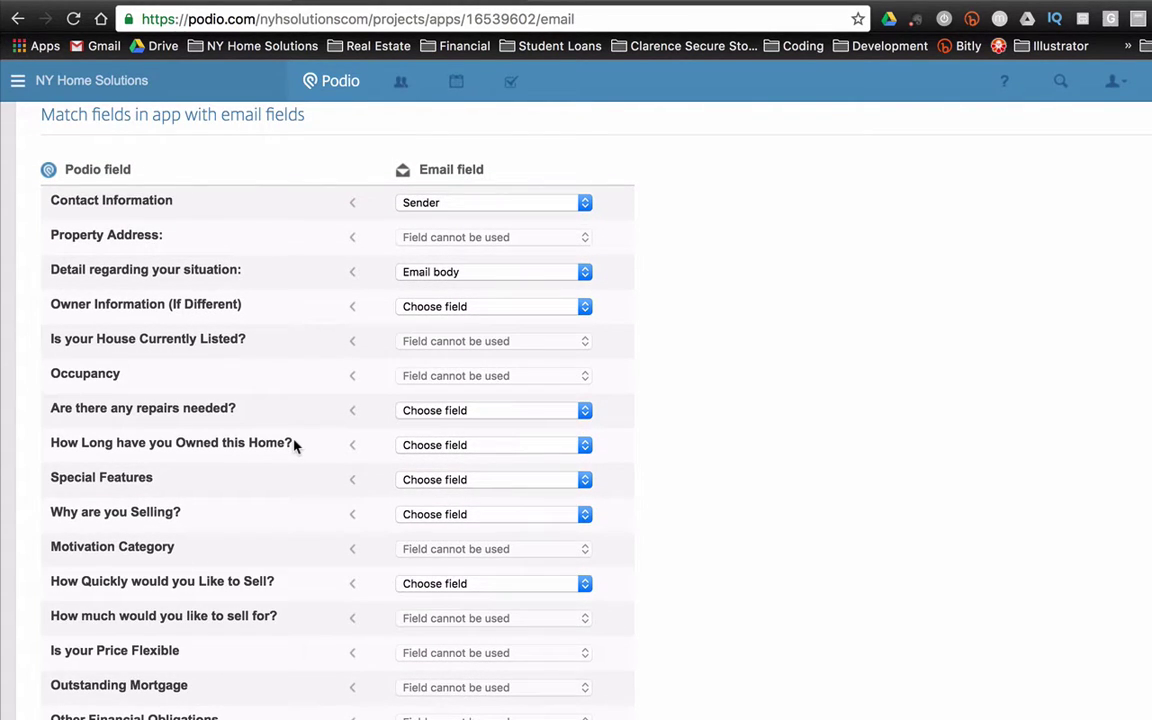
{"action": "scroll", "coordinate": [294, 446], "scroll_direction": "up", "scroll_amount": 1}
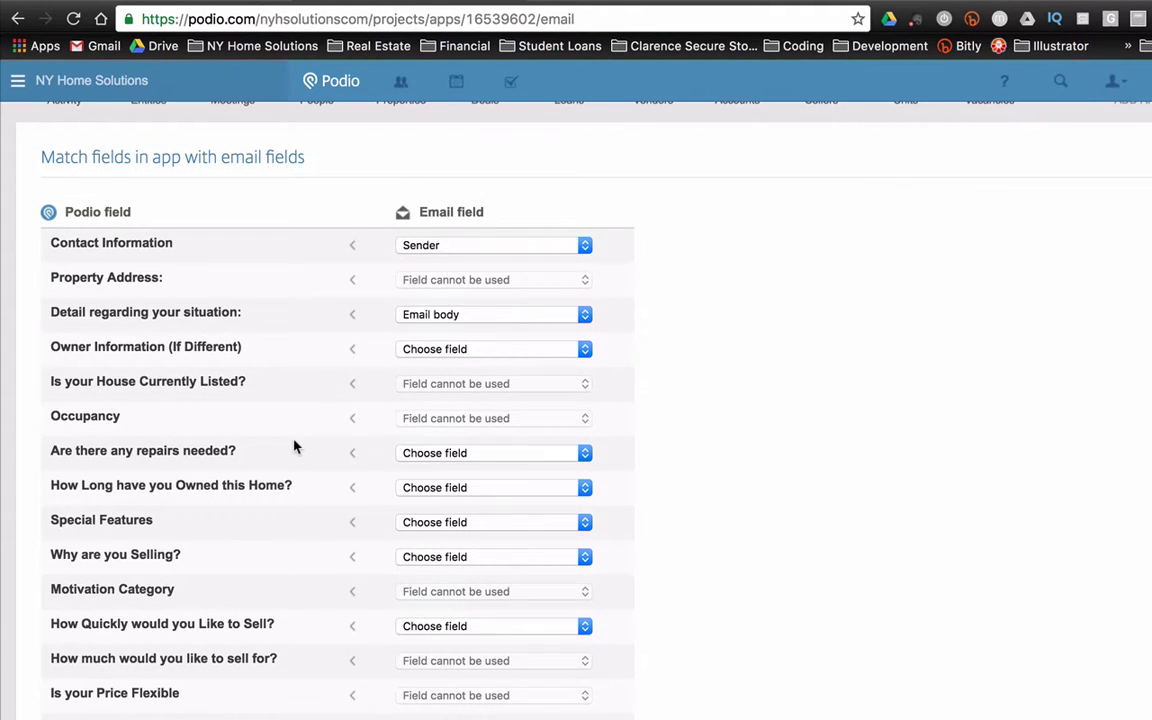
{"action": "scroll", "coordinate": [294, 446], "scroll_direction": "up", "scroll_amount": 1}
Step: Switch to Gmail and search the contacts for "podio"
{"action": "left_click", "coordinate": [17, 18]}
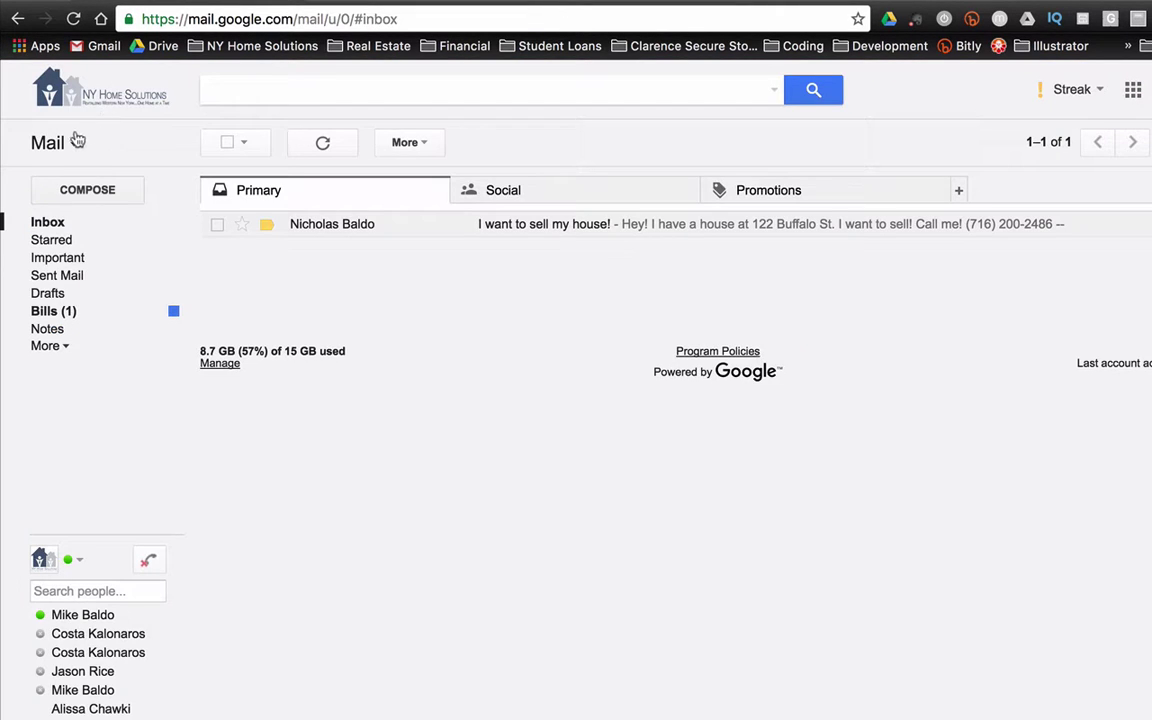
{"action": "left_click", "coordinate": [307, 88]}
{"action": "type", "text": "podio"}
{"action": "key", "text": "Return"}
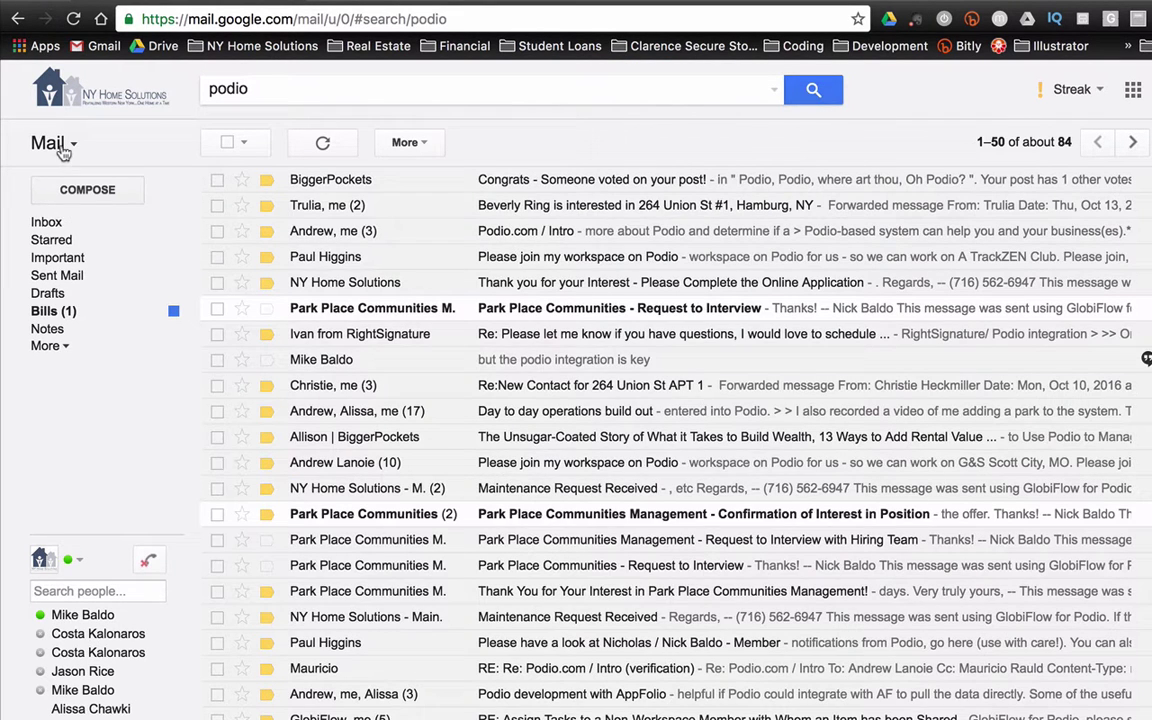
{"action": "left_click", "coordinate": [52, 142]}
{"action": "left_click", "coordinate": [60, 172]}
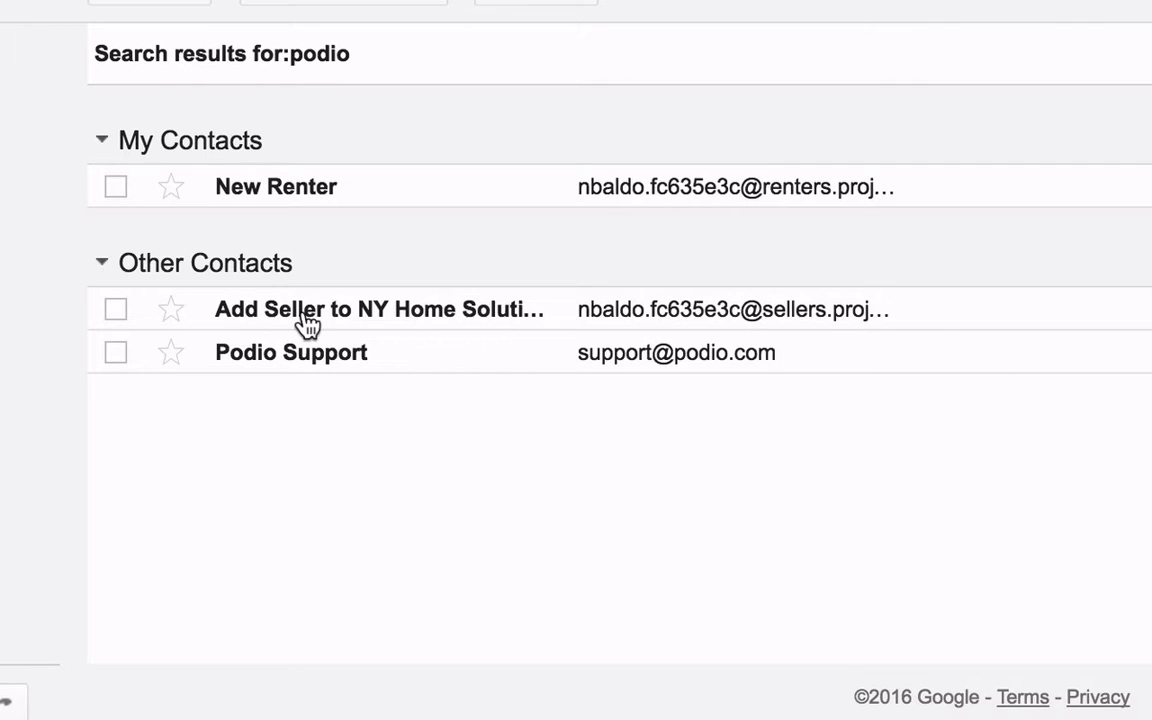
Step: Open the "Add Seller to NY Home Solutions" contact and rename it "New Seller"
{"action": "mouse_move", "coordinate": [342, 319]}
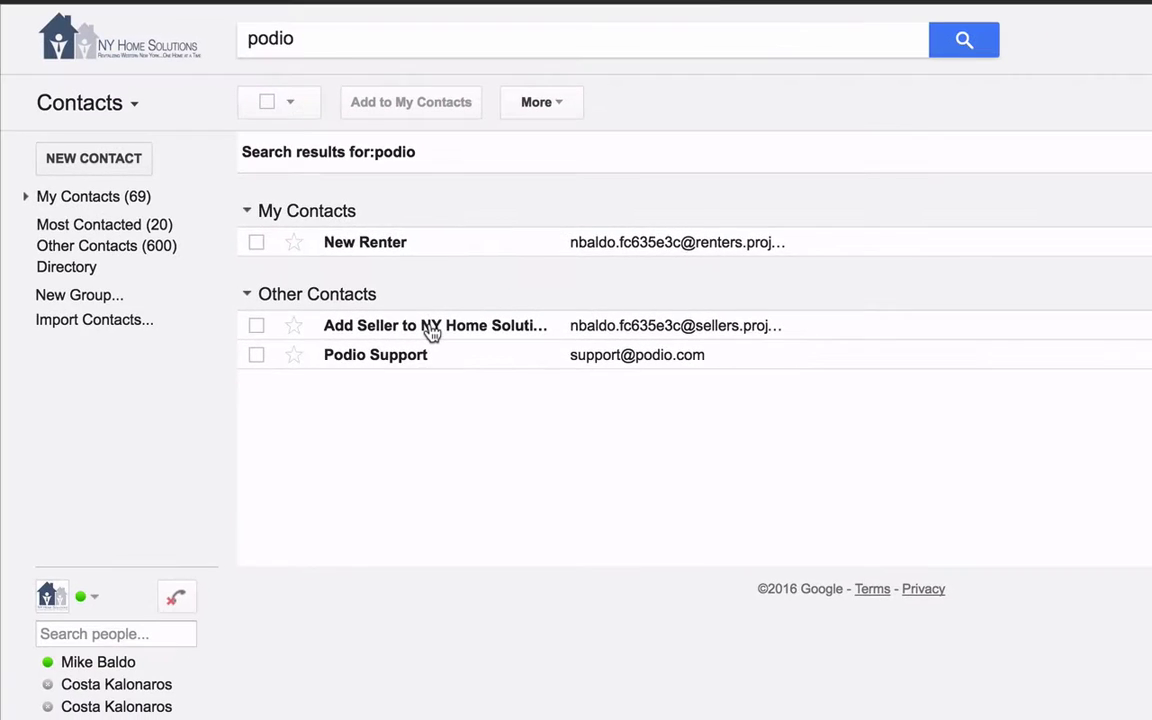
{"action": "left_click", "coordinate": [432, 333]}
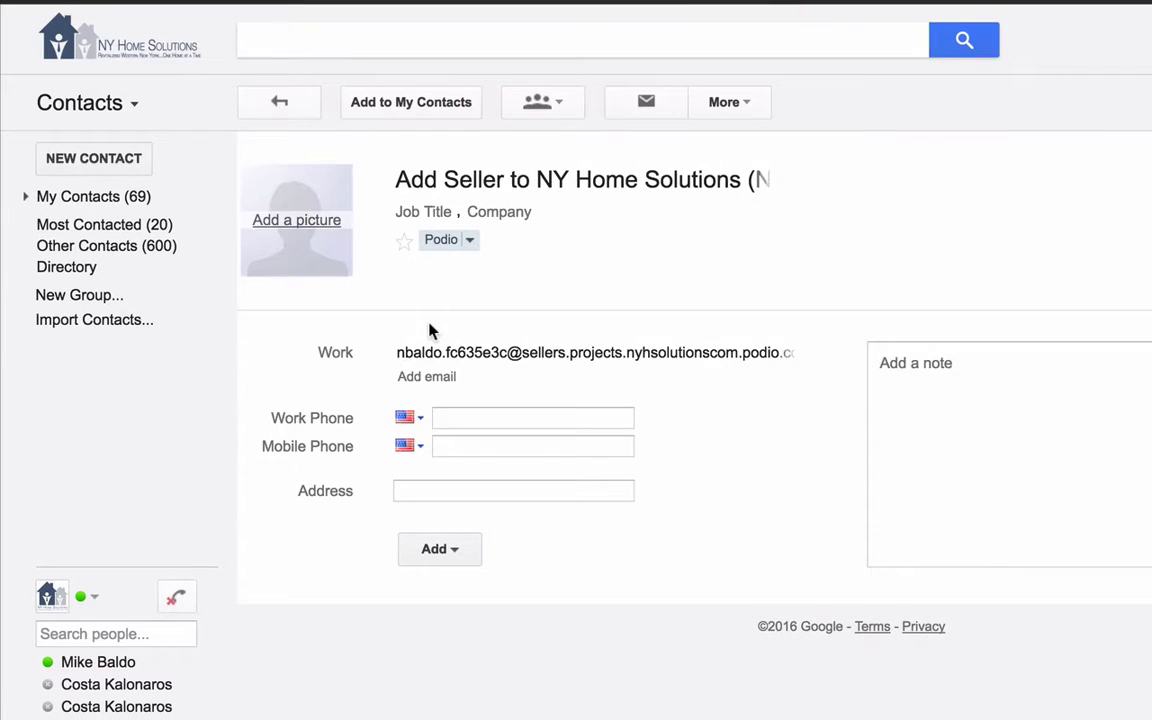
{"action": "left_click", "coordinate": [446, 178]}
{"action": "key", "text": "ctrl+a"}
{"action": "type", "text": "New Seller"}
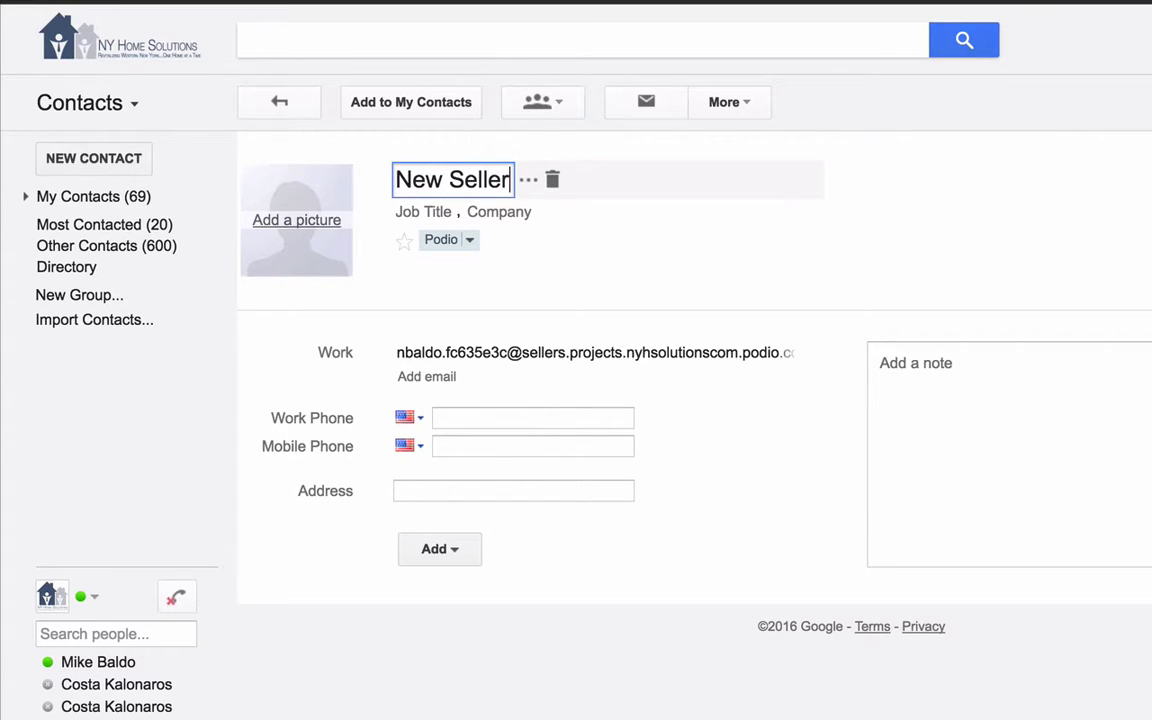
{"action": "key", "text": "Return"}
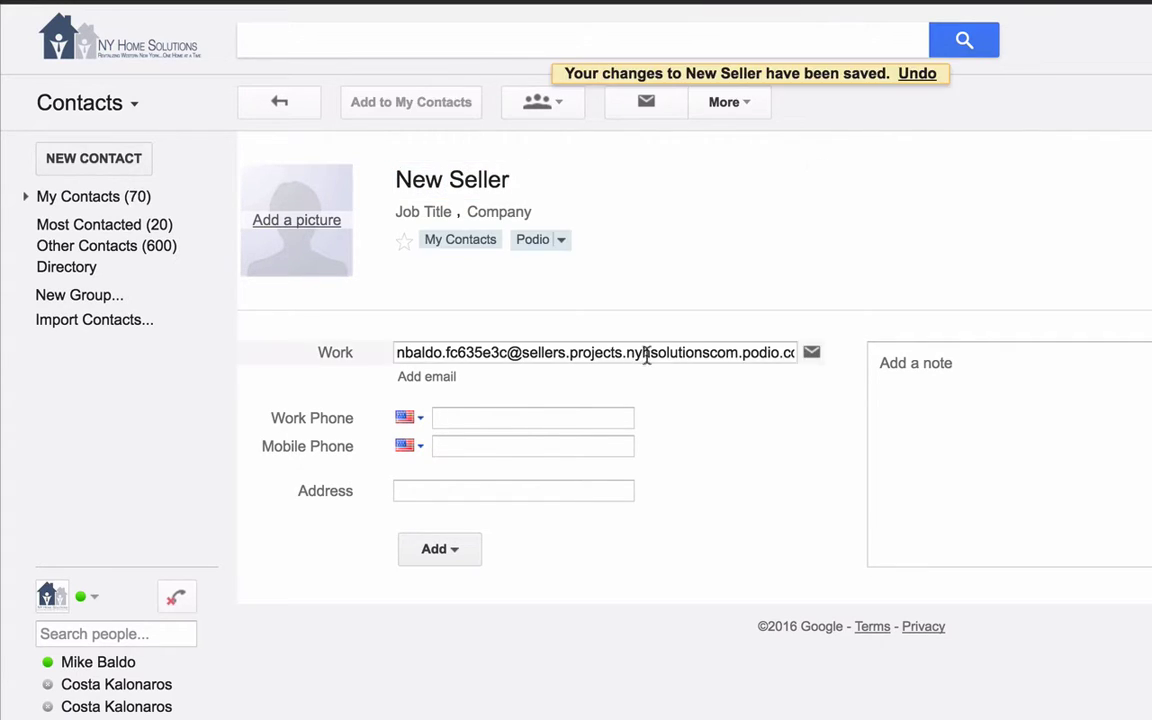
Step: Return from Contacts to Mail, clear the "podio" search and open the inbox
{"action": "mouse_move", "coordinate": [655, 345]}
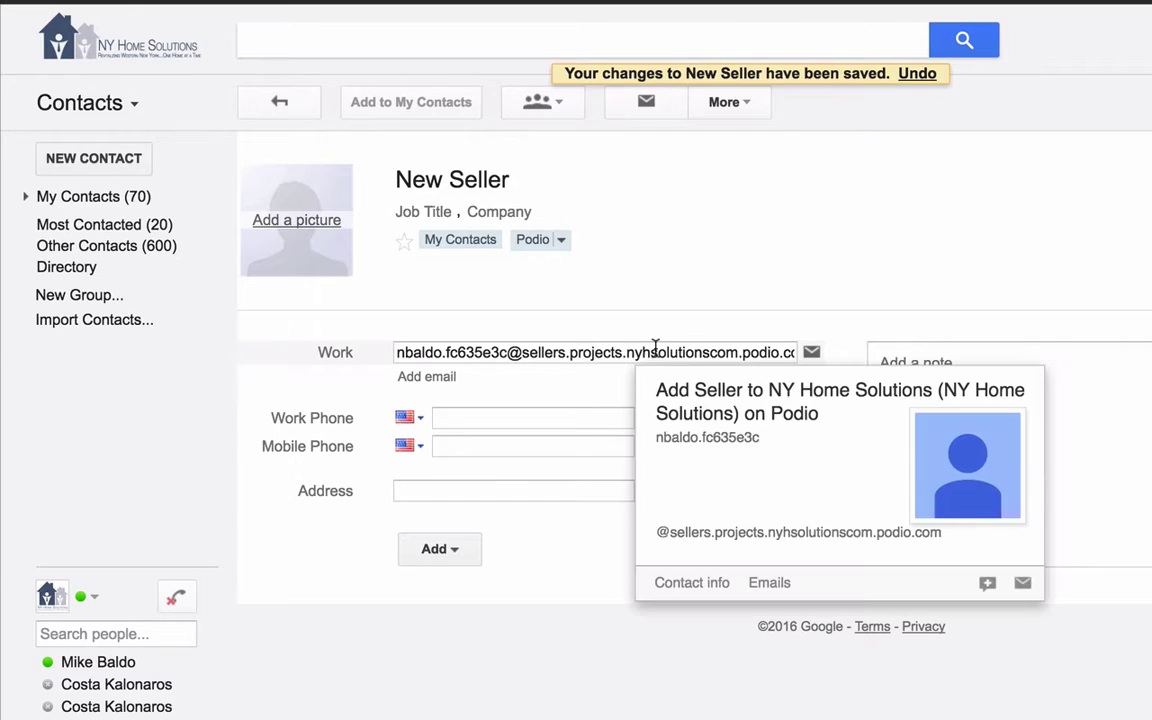
{"action": "left_click", "coordinate": [92, 108]}
{"action": "left_click", "coordinate": [97, 140]}
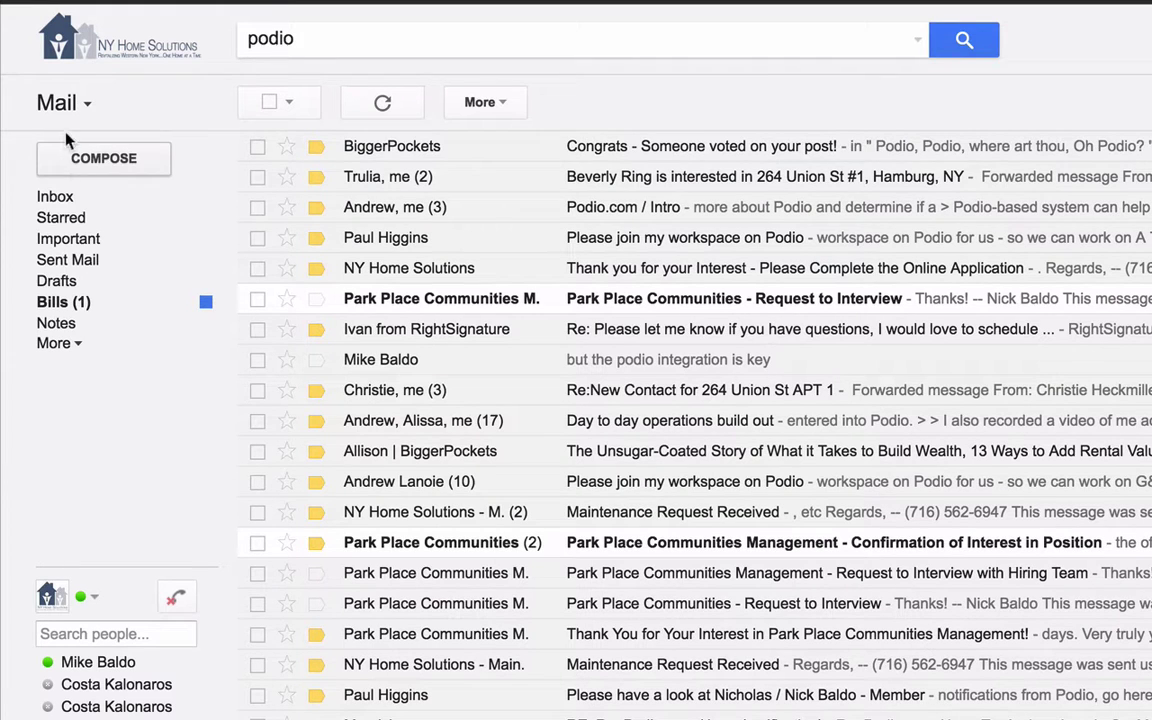
{"action": "left_click", "coordinate": [62, 103]}
{"action": "left_click", "coordinate": [252, 38]}
{"action": "key", "text": "BackSpace"}
{"action": "key", "text": "BackSpace"}
{"action": "key", "text": "BackSpace"}
{"action": "key", "text": "BackSpace"}
{"action": "key", "text": "BackSpace"}
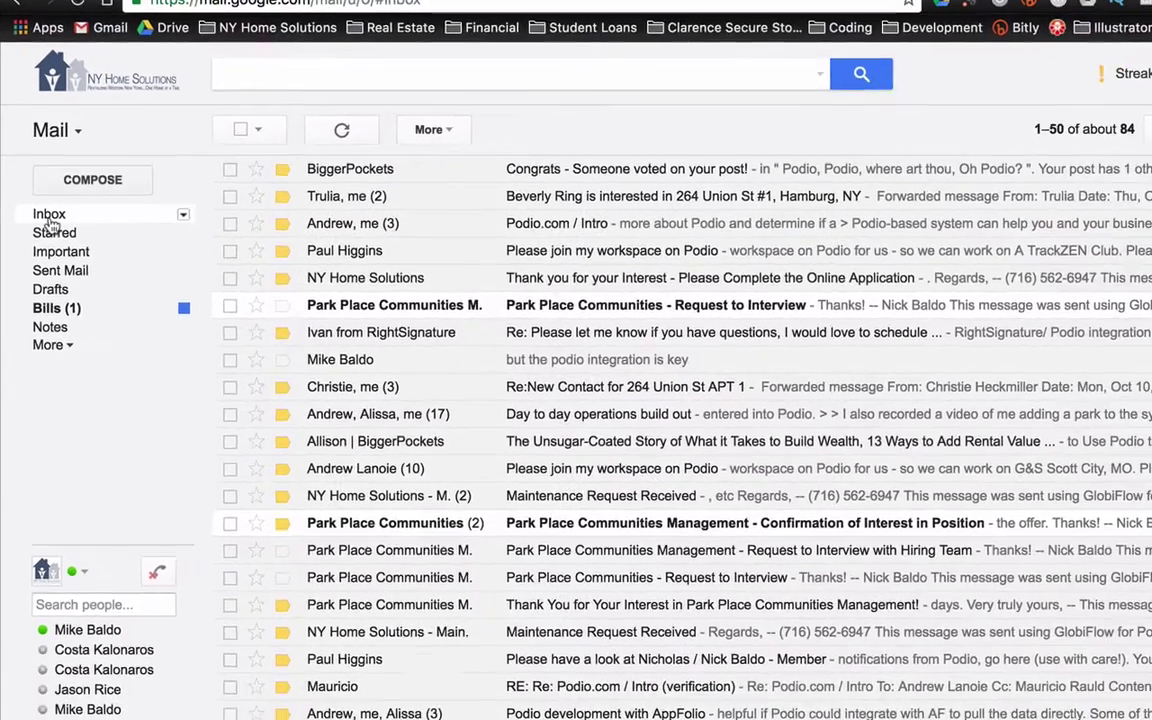
{"action": "left_click", "coordinate": [49, 217]}
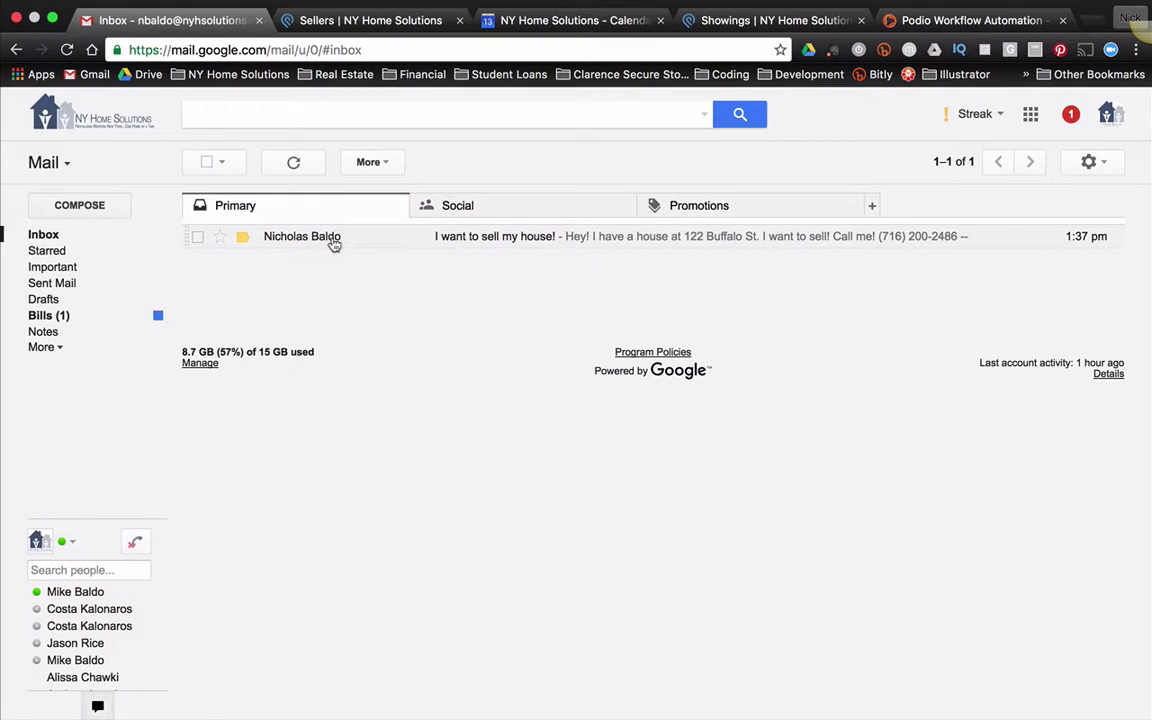
Step: Open the "I want to sell my house!" email, forward it to the "New Seller" contact and send it
{"action": "mouse_move", "coordinate": [333, 245]}
{"action": "left_click", "coordinate": [311, 239]}
{"action": "left_click", "coordinate": [875, 245]}
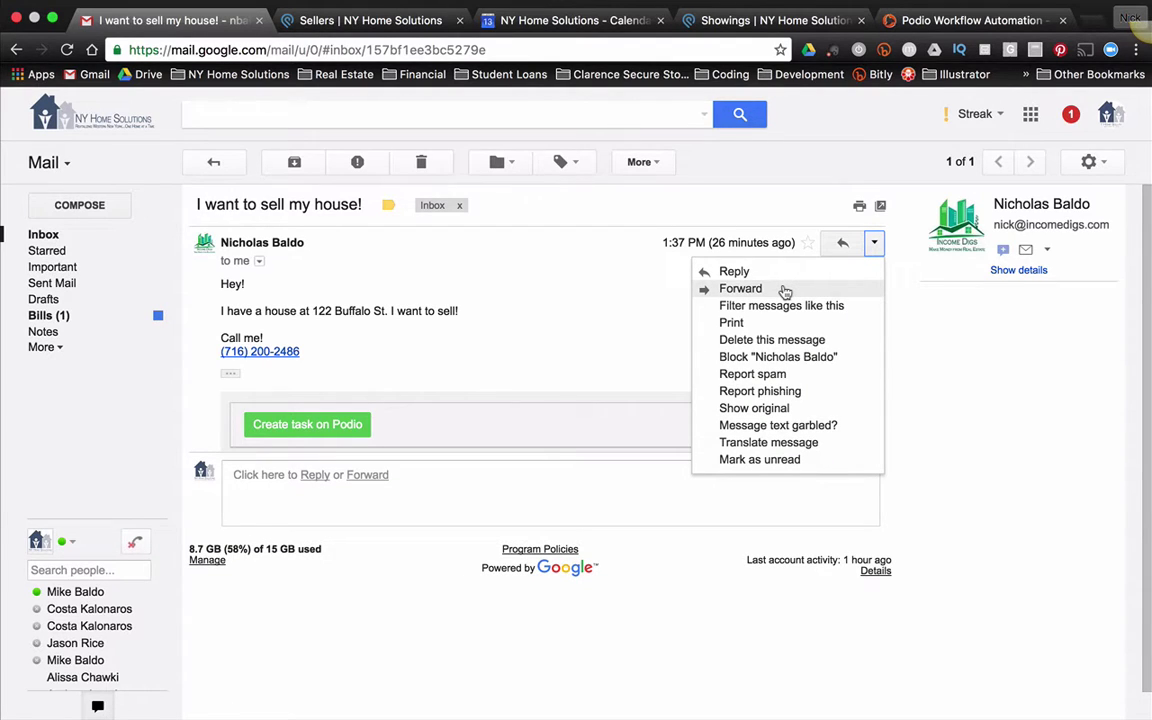
{"action": "left_click", "coordinate": [786, 291]}
{"action": "type", "text": "new s"}
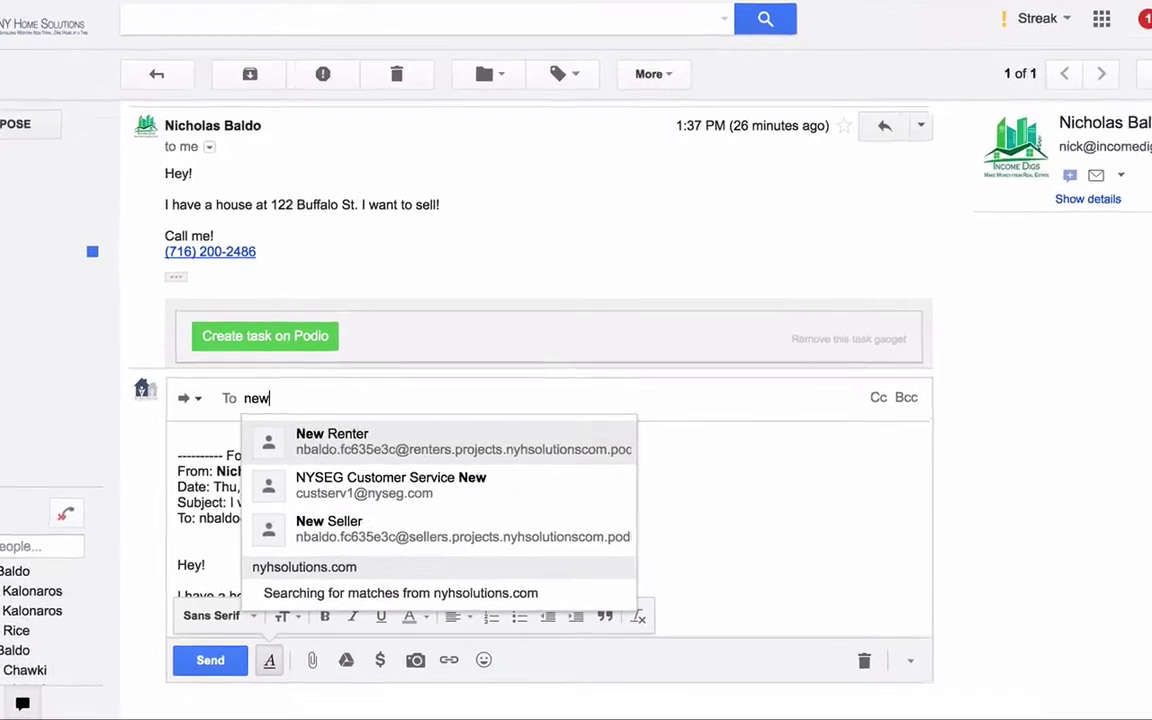
{"action": "type", "text": "e"}
{"action": "key", "text": "Return"}
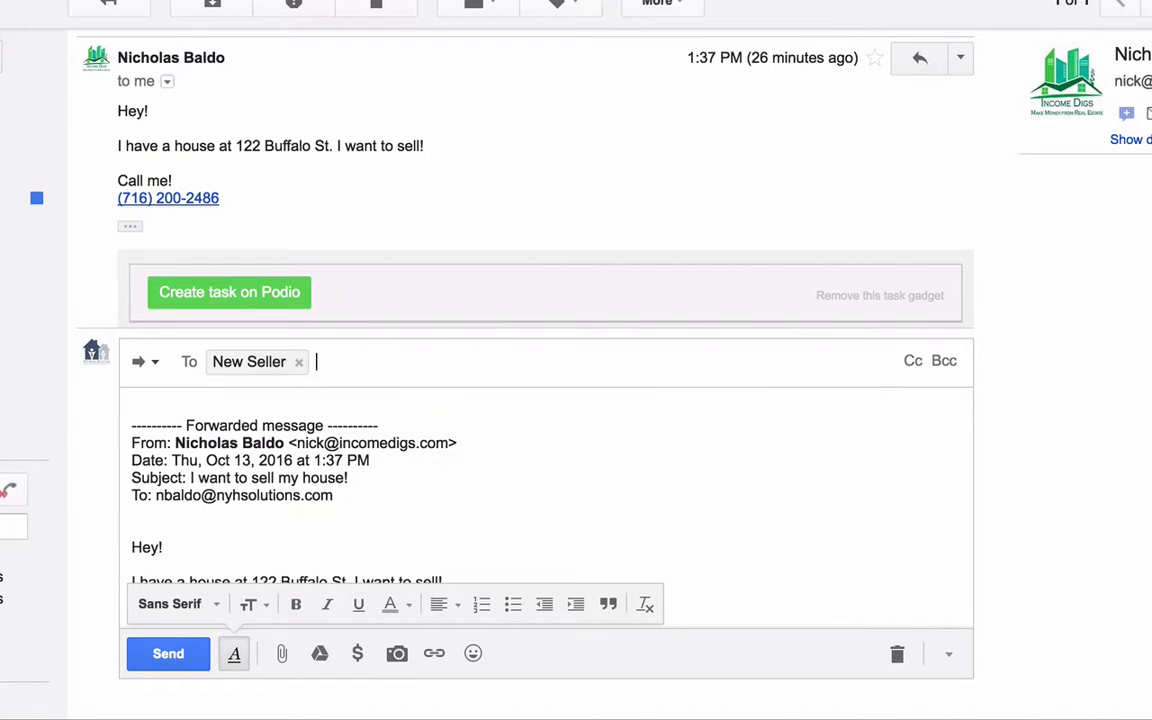
{"action": "left_click", "coordinate": [196, 660]}
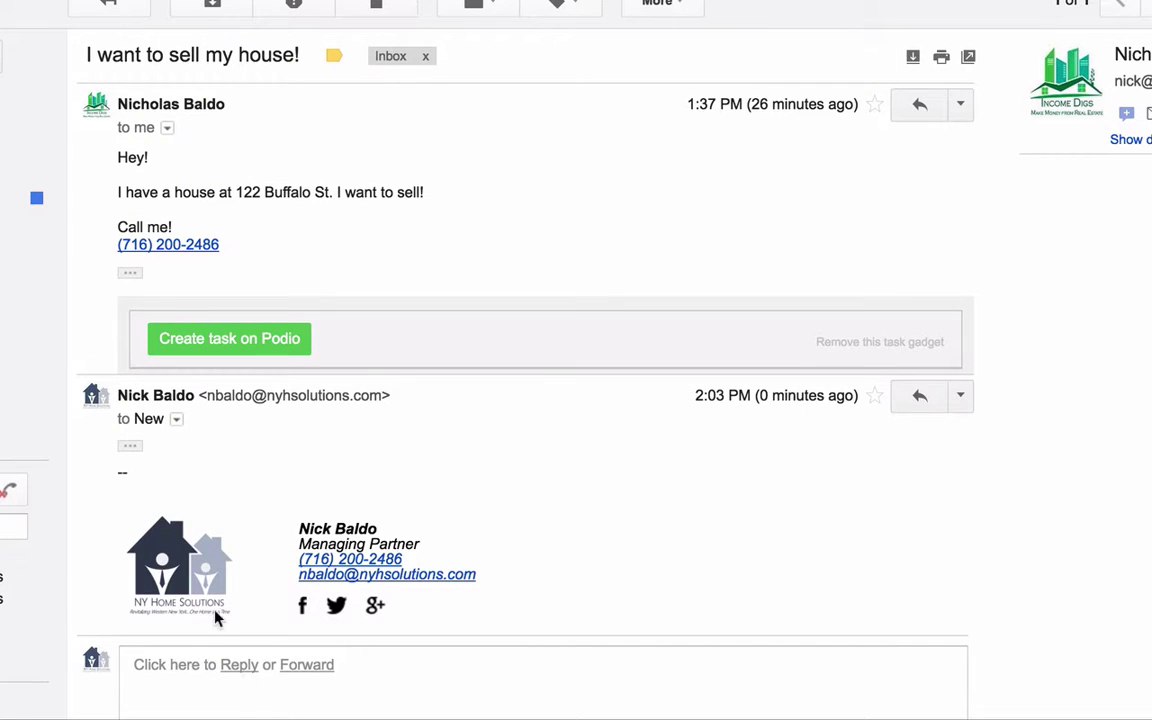
Step: Switch to the Sellers app in Podio, open the newly created seller item and review its contact information and forwarded message details
{"action": "left_click", "coordinate": [320, 28]}
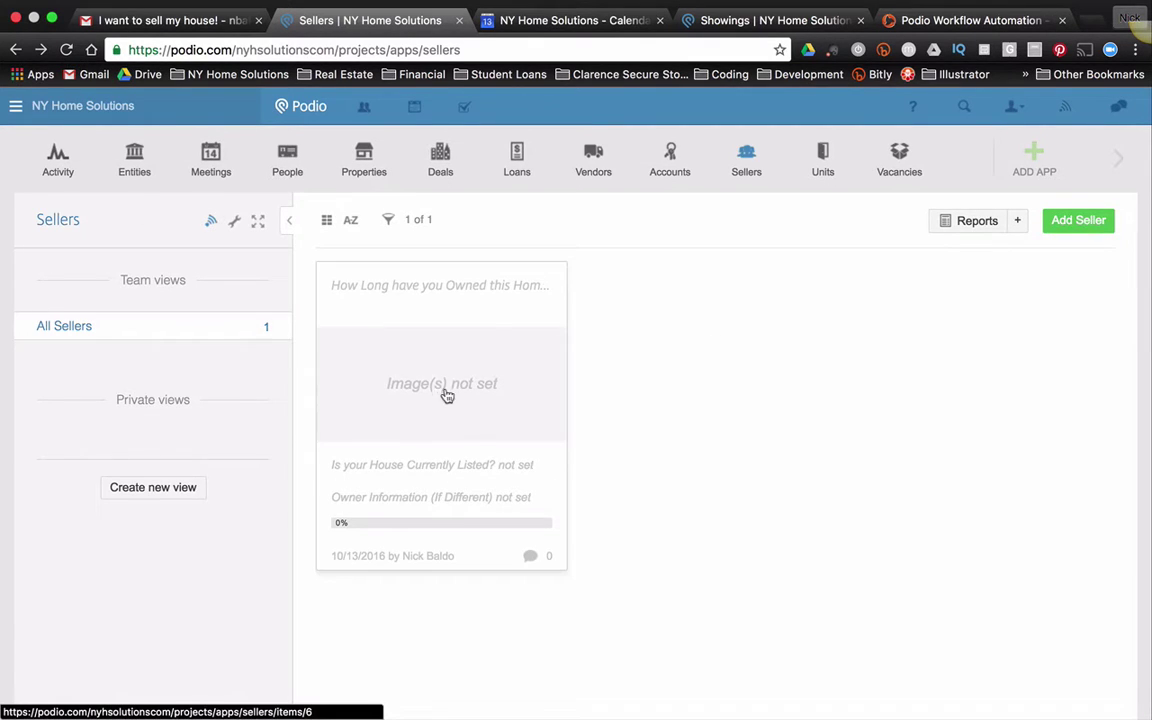
{"action": "left_click", "coordinate": [463, 362]}
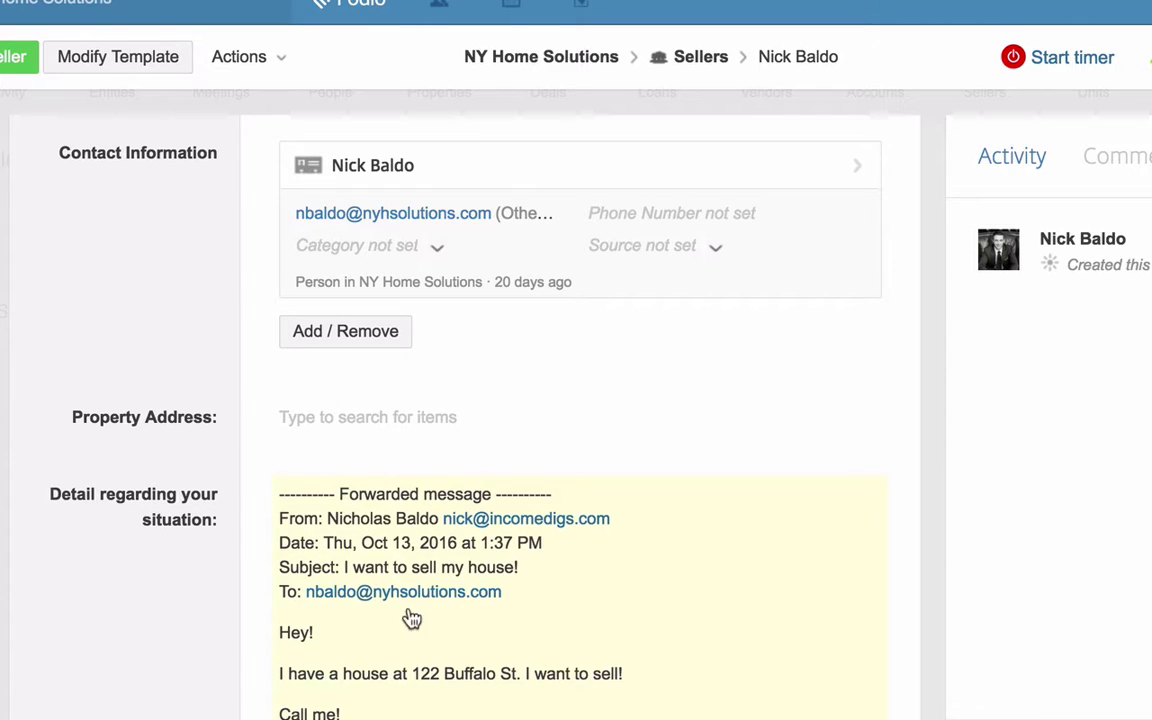
{"action": "scroll", "coordinate": [225, 548], "scroll_direction": "down", "scroll_amount": 2}
{"action": "scroll", "coordinate": [222, 551], "scroll_direction": "down", "scroll_amount": 3}
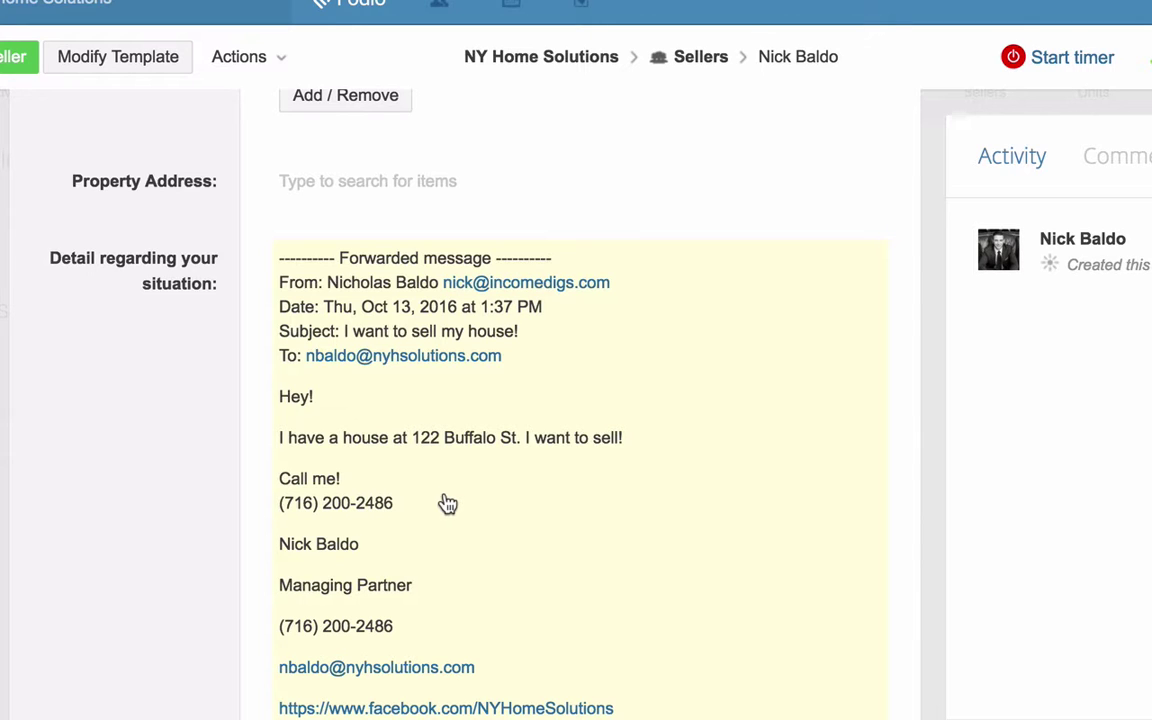
{"action": "scroll", "coordinate": [395, 474], "scroll_direction": "up", "scroll_amount": 2}
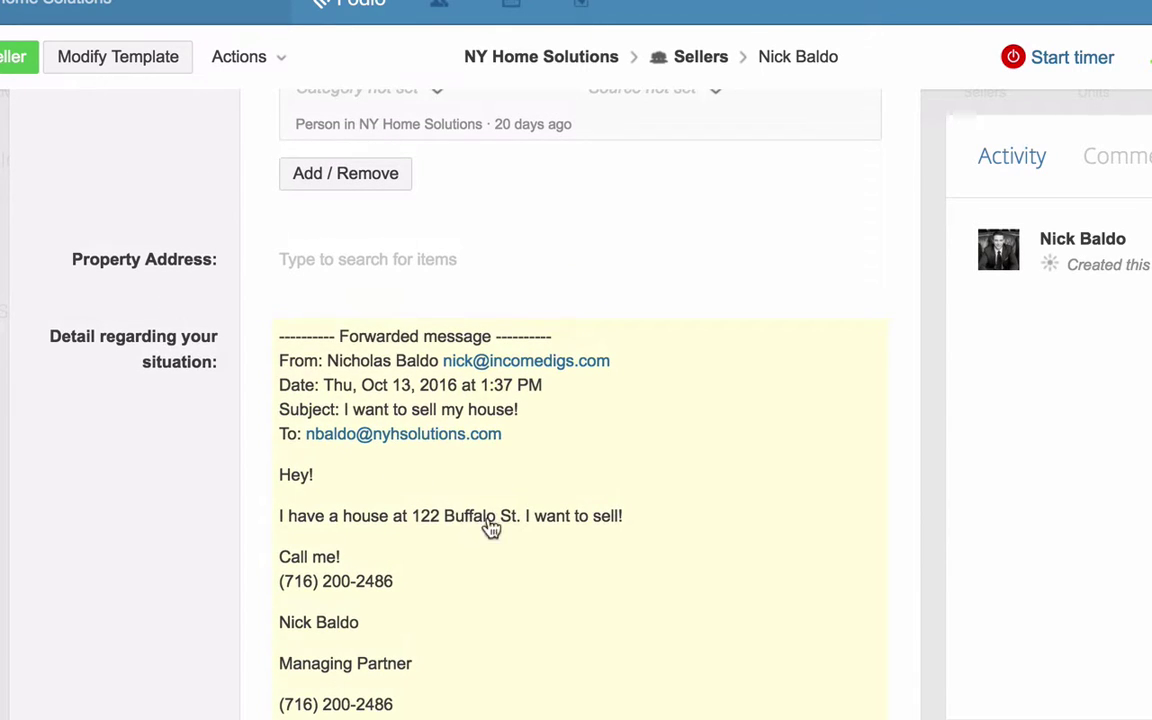
{"action": "scroll", "coordinate": [345, 560], "scroll_direction": "up", "scroll_amount": 1}
{"action": "scroll", "coordinate": [351, 500], "scroll_direction": "up", "scroll_amount": 3}
Step: Look through the seller item's remaining fields, including owner information, listing status, occupancy and needed repairs
{"action": "scroll", "coordinate": [352, 558], "scroll_direction": "down", "scroll_amount": 18}
{"action": "scroll", "coordinate": [352, 558], "scroll_direction": "down", "scroll_amount": 1}
{"action": "scroll", "coordinate": [352, 558], "scroll_direction": "up", "scroll_amount": 15}
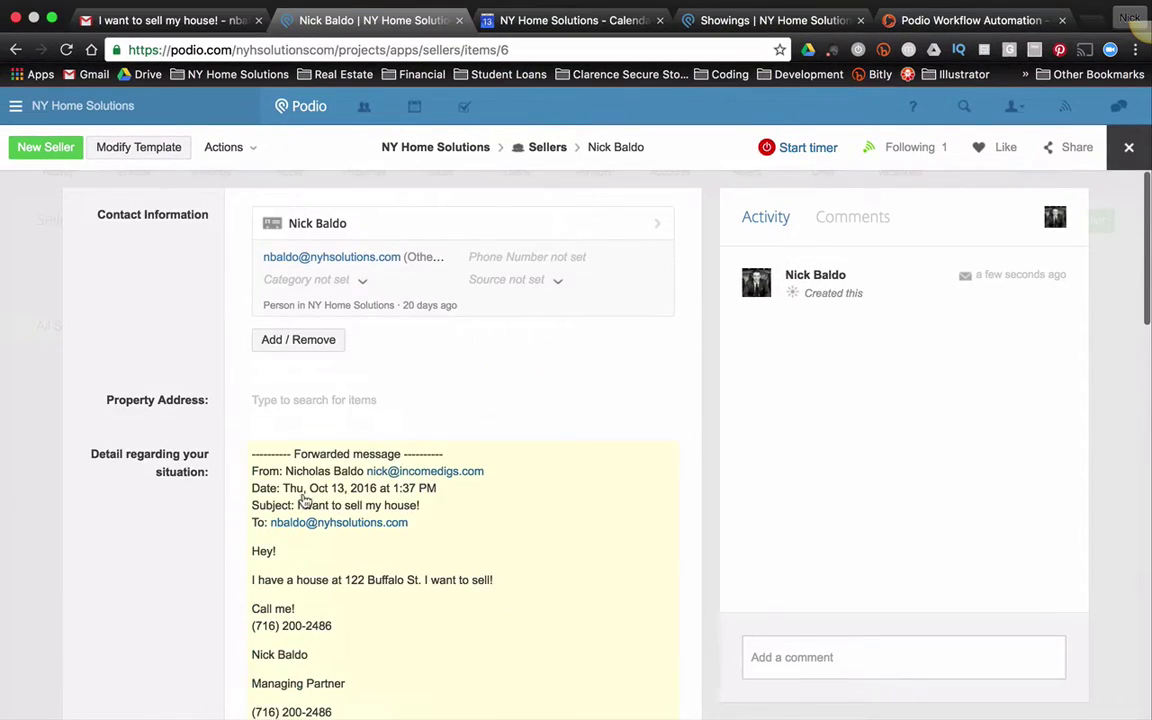
{"action": "scroll", "coordinate": [305, 501], "scroll_direction": "down", "scroll_amount": 3}
{"action": "scroll", "coordinate": [305, 501], "scroll_direction": "down", "scroll_amount": 5}
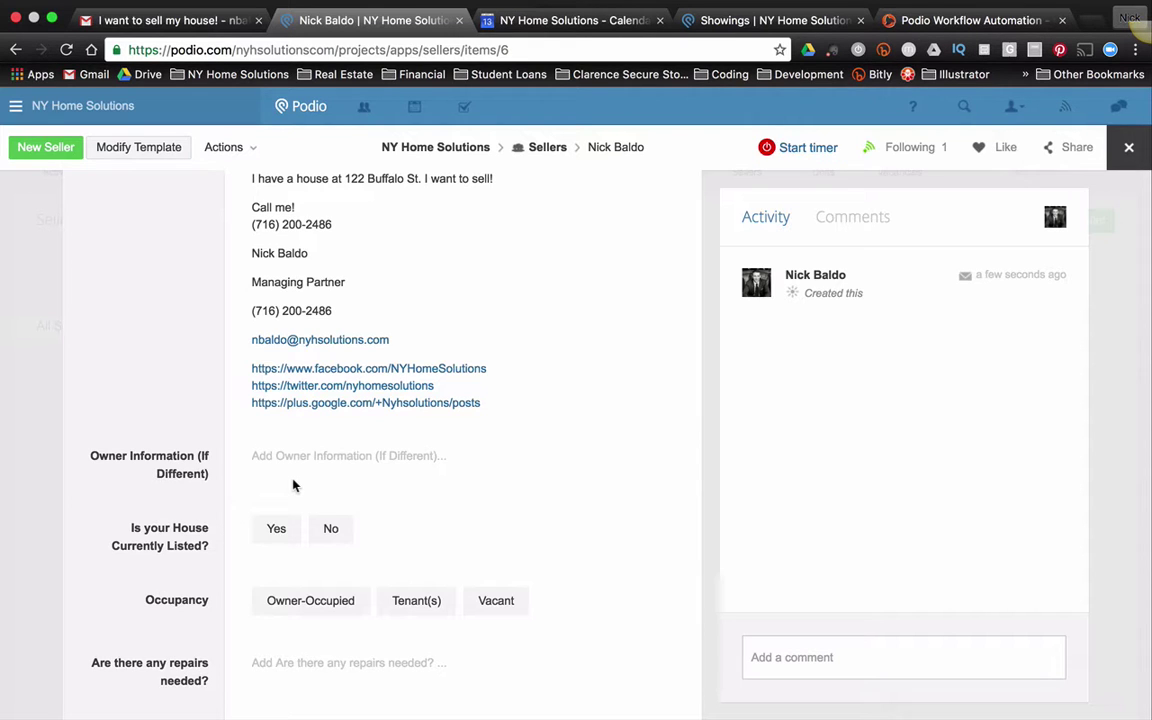
{"action": "scroll", "coordinate": [586, 332], "scroll_direction": "up", "scroll_amount": 5}
Step: Close the seller item and open the workspace's activity stream
{"action": "left_click", "coordinate": [1129, 147]}
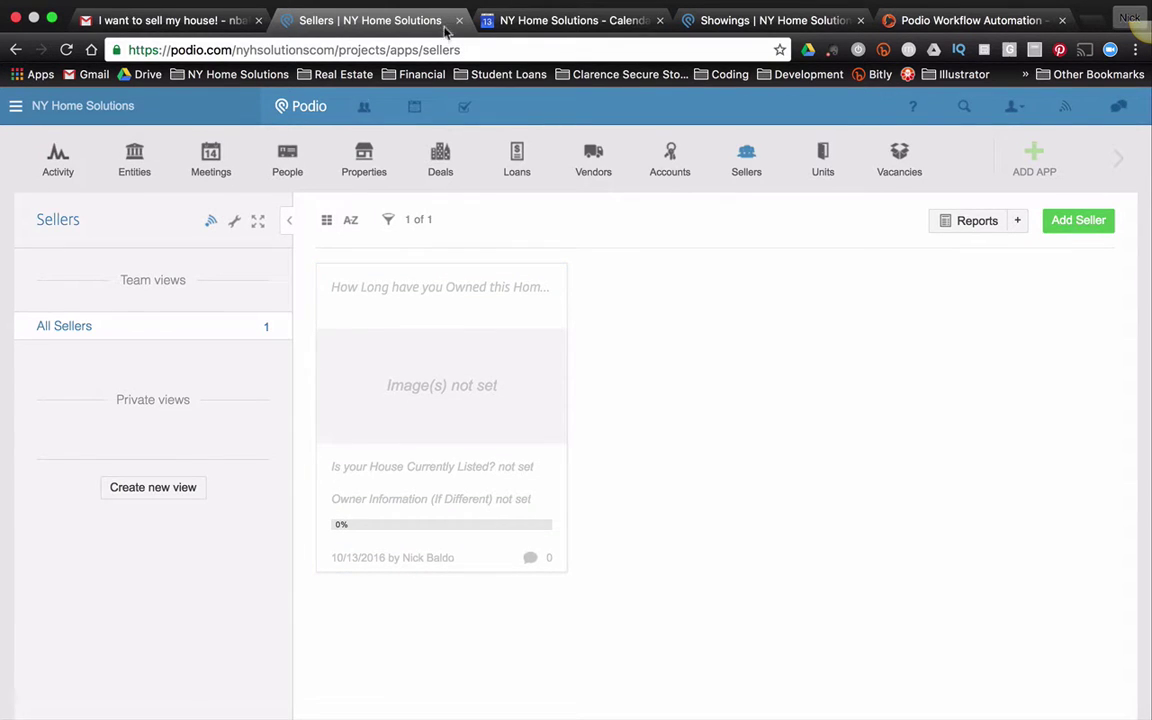
{"action": "left_click", "coordinate": [50, 158]}
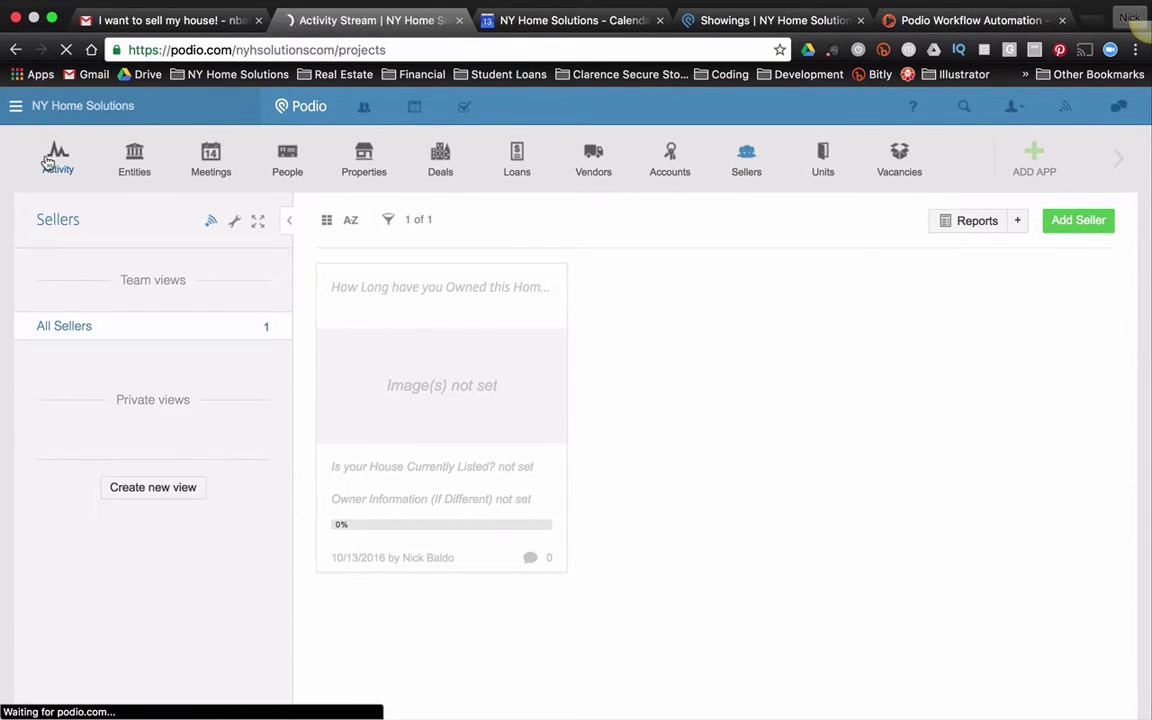